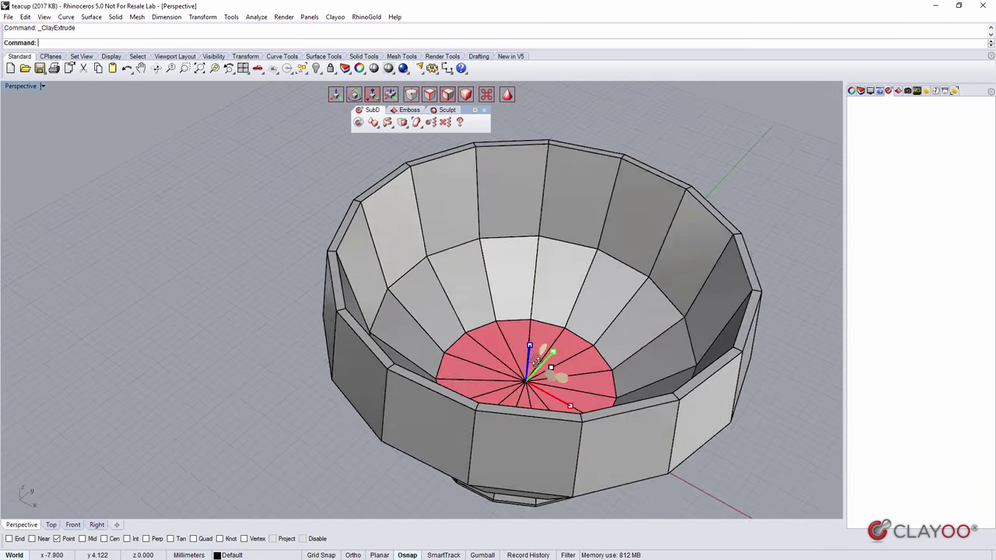
- Move the central vertex of the cup's inner bottom slightly downward
click(338, 95)
shift+right_drag(512, 358, 390, 318)
click(412, 95)
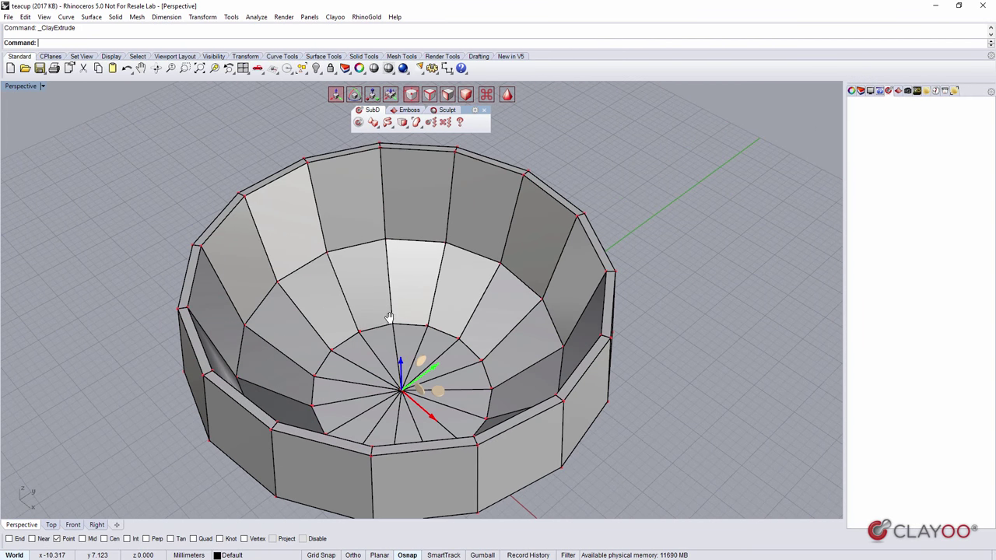
click(682, 358)
click(401, 393)
mouse_move(403, 374)
mouse_down()
mouse_move(411, 394)
mouse_move(413, 387)
mouse_up()
right_drag(440, 355, 502, 353)
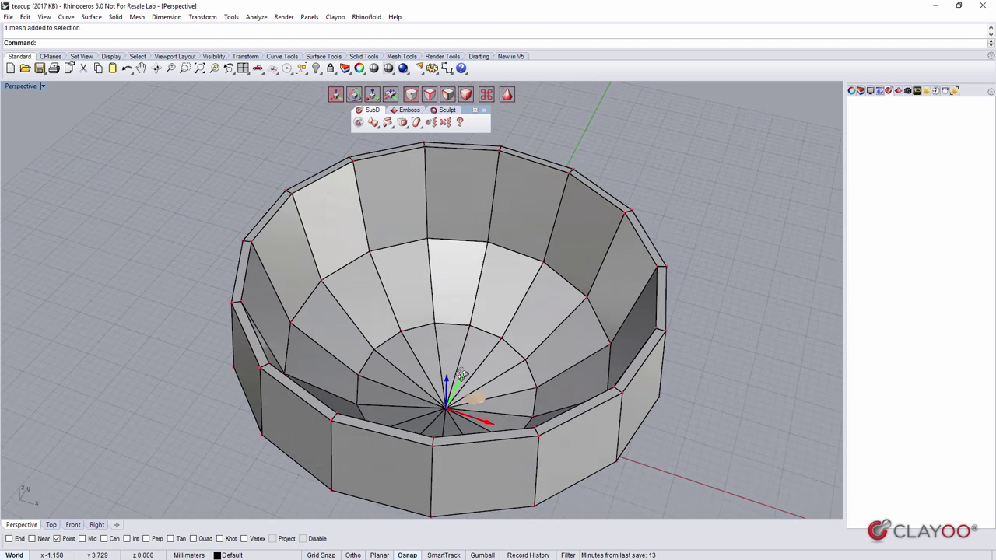
- Select all the triangular faces around the centre of the cup's inner bottom and divide them with an additional ring of edges
click(448, 97)
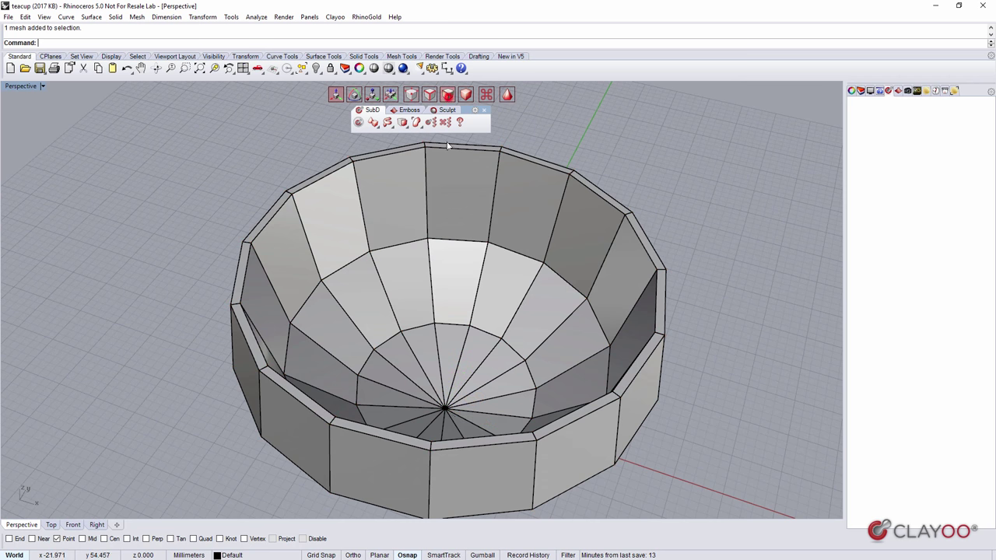
click(429, 358)
shift+click(460, 337)
shift+click(481, 344)
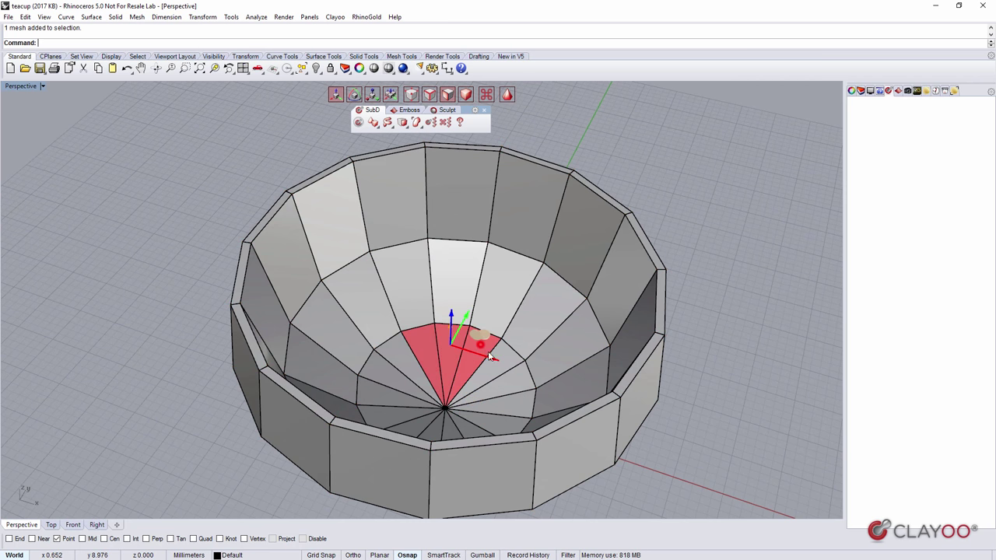
shift+click(504, 363)
shift+click(512, 385)
shift+click(512, 402)
shift+click(497, 423)
right_drag(500, 382, 486, 396)
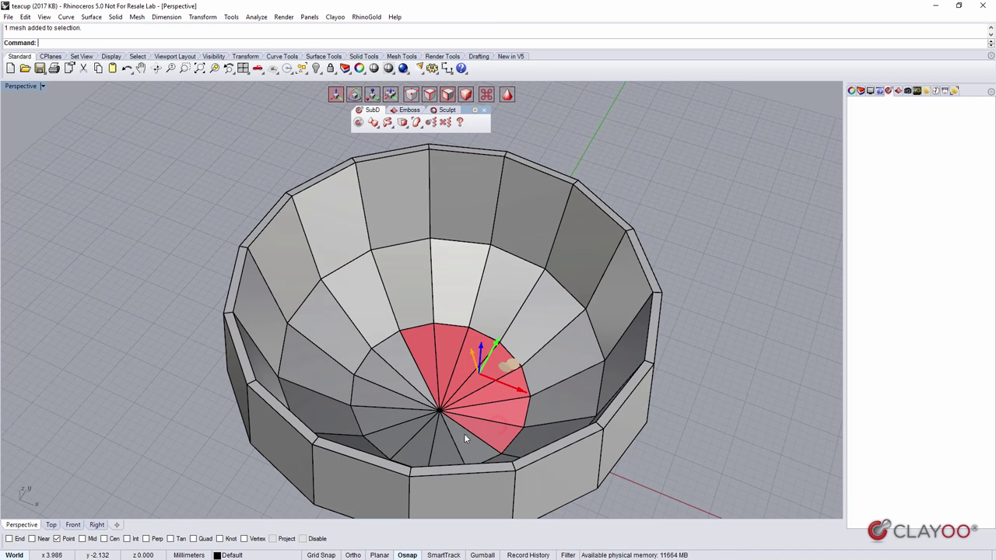
shift+click(464, 433)
shift+click(450, 441)
shift+click(406, 440)
ctrl+shift+click(396, 400)
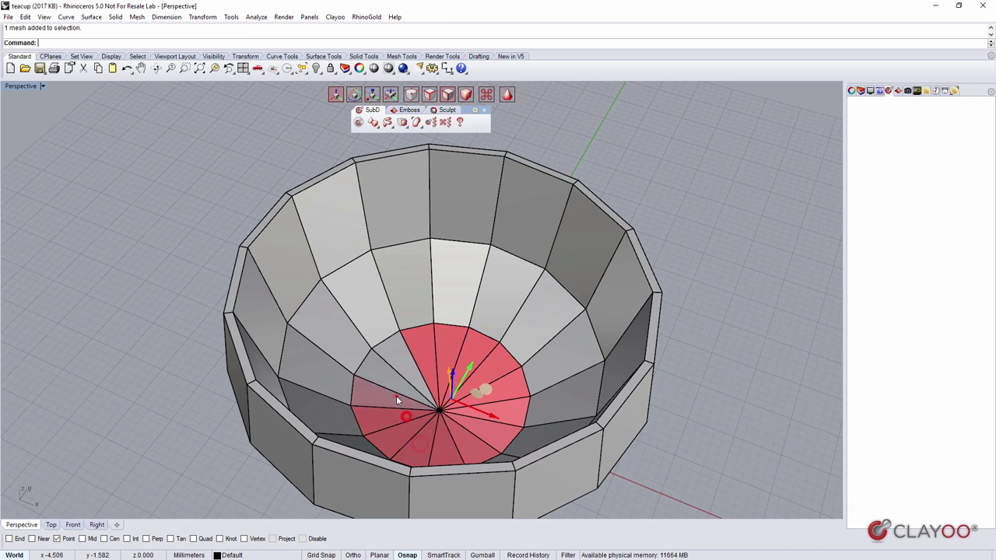
ctrl+shift+click(395, 381)
ctrl+shift+click(400, 352)
right_drag(400, 355, 417, 284)
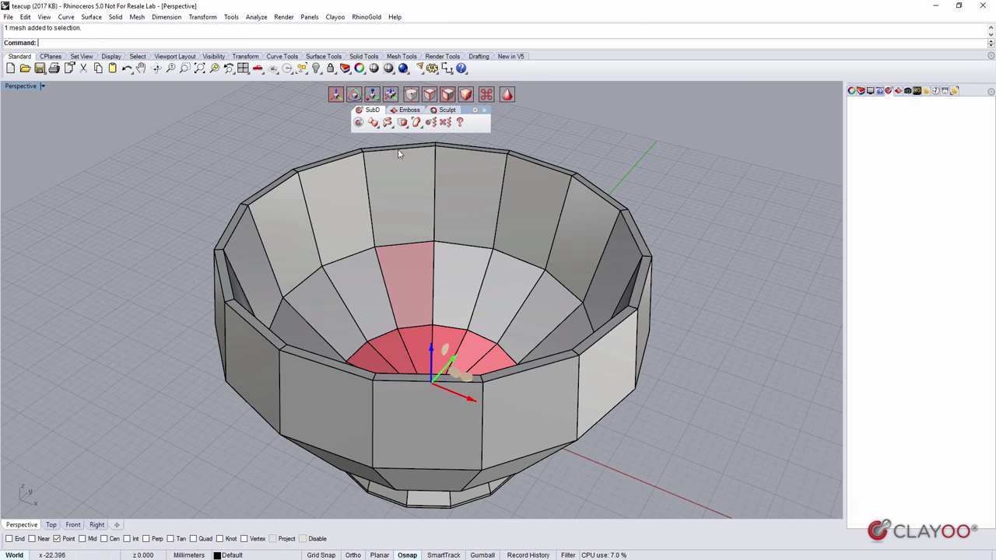
right_drag(401, 245, 381, 270)
ctrl+shift+click(382, 270)
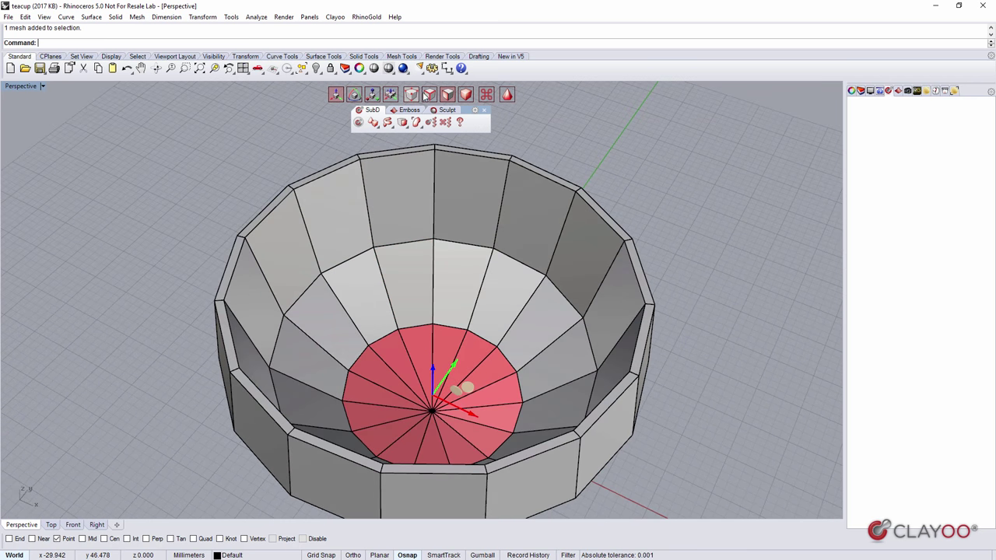
click(402, 125)
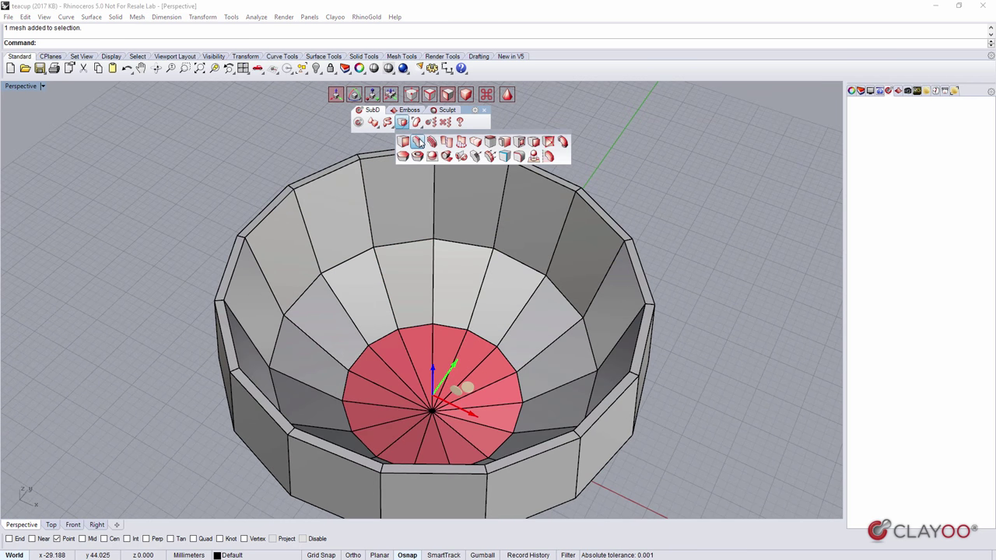
click(419, 141)
right_drag(475, 355, 450, 360)
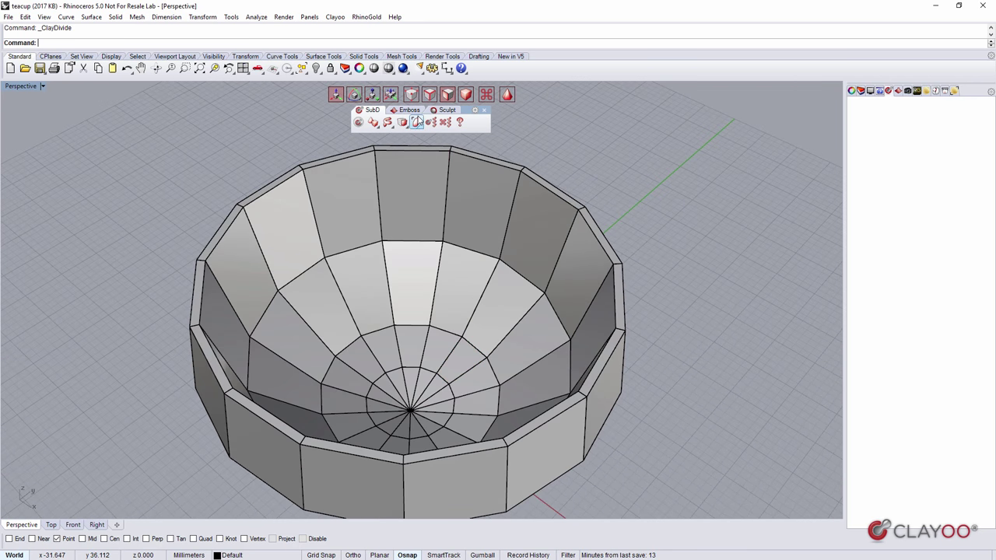
- Show the cup as a smooth surface in the Rendered display mode and examine its shape from another angle
click(505, 96)
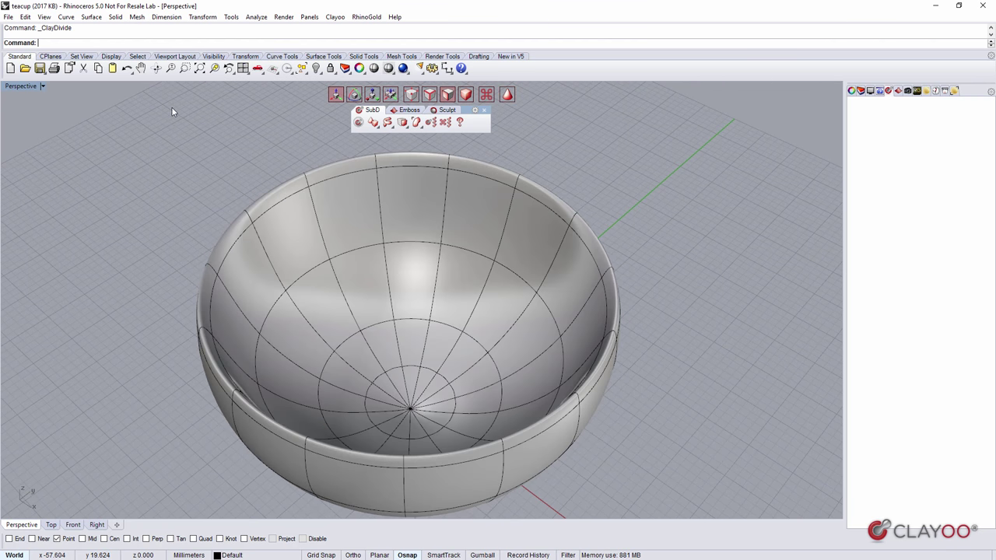
click(43, 86)
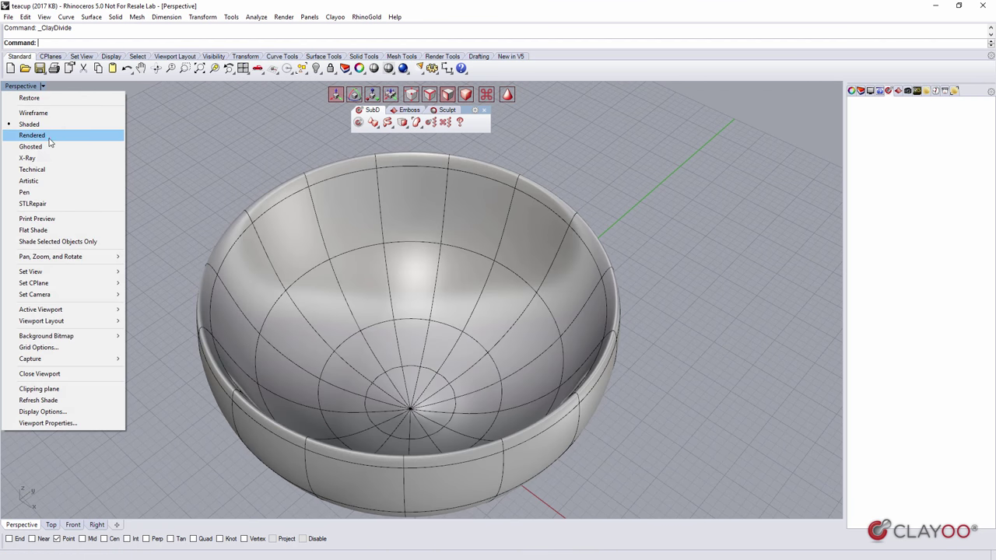
click(48, 137)
mouse_move(298, 269)
right_down()
mouse_move(382, 340)
mouse_move(374, 218)
mouse_move(340, 203)
mouse_move(311, 281)
mouse_move(385, 278)
mouse_move(447, 225)
right_up()
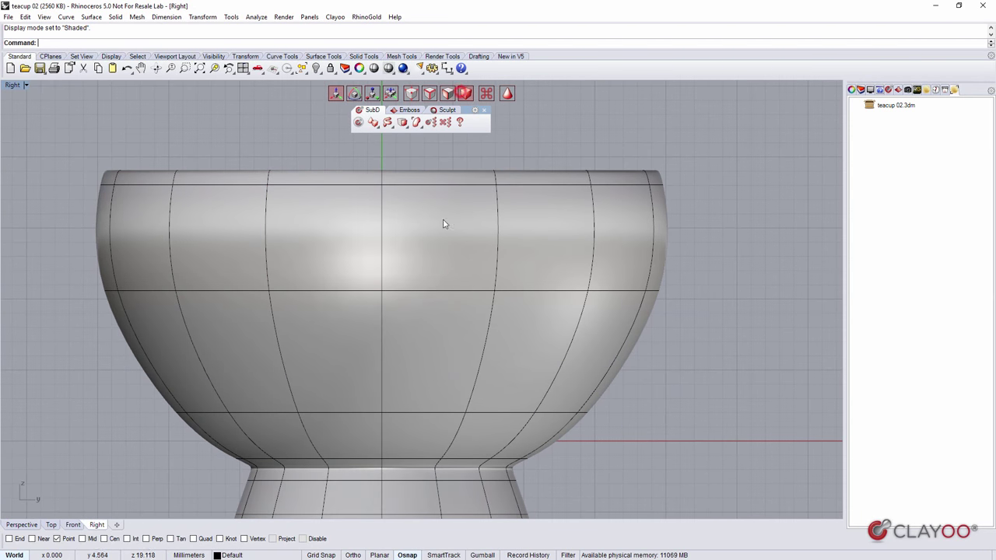
- Rotate the whole cup about its vertical axis so that one column of faces is centred in the Right view
click(444, 225)
click(353, 93)
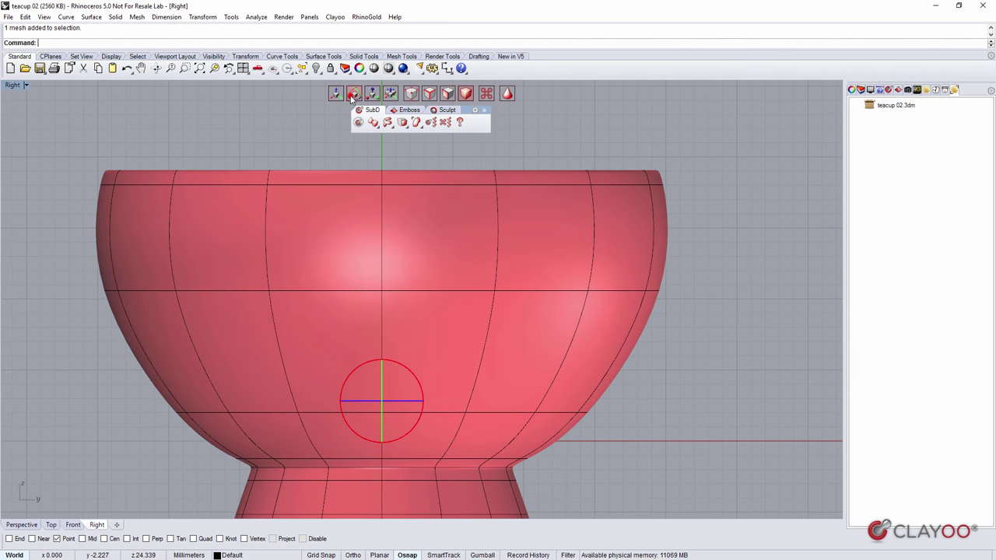
click(406, 401)
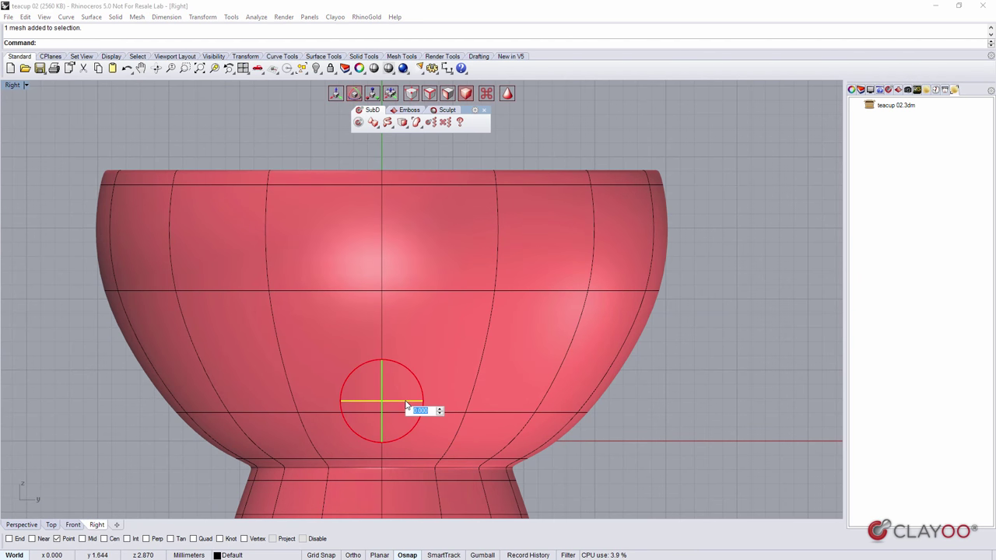
text(45)
key(Return)
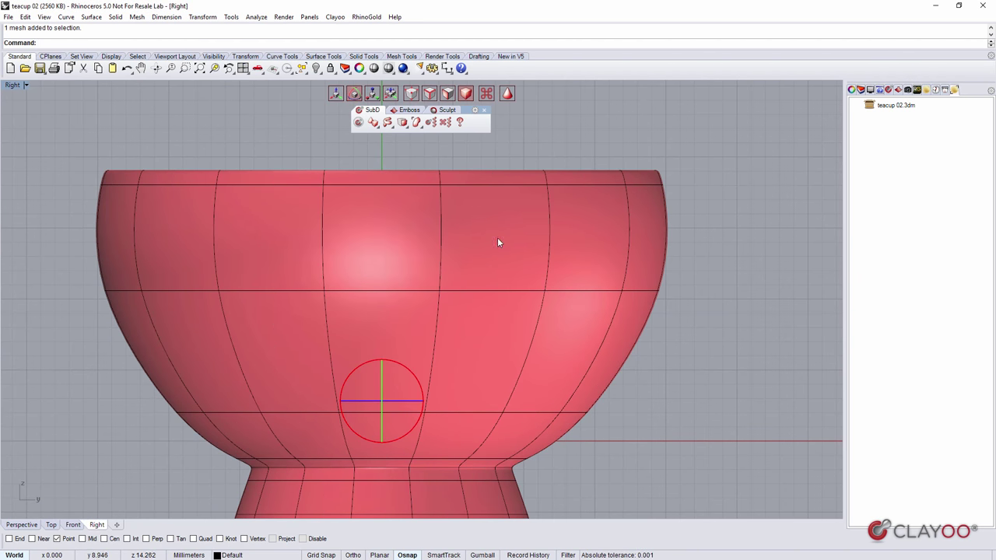
click(760, 291)
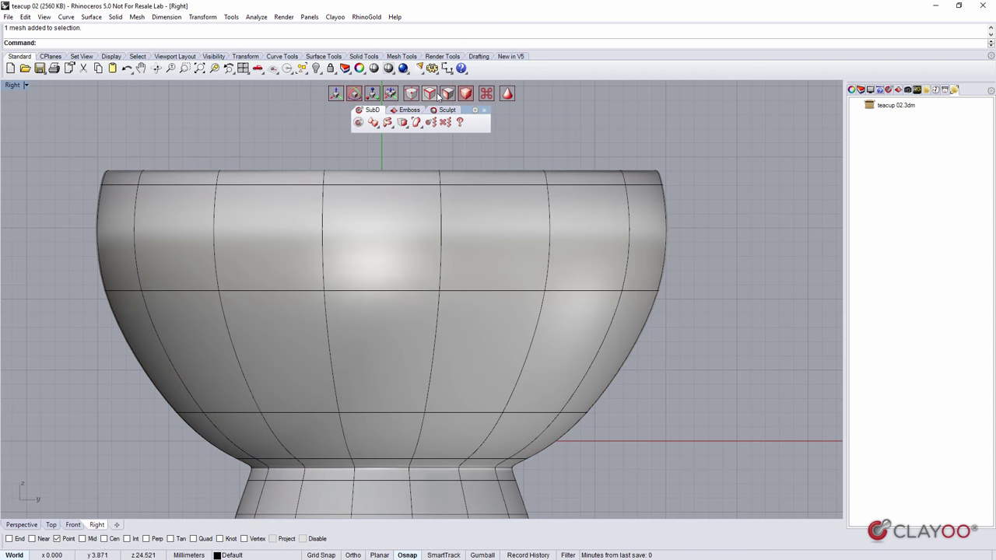
- Inset the centred outer face of the cup's upper band into a small square, judging the distance on the unsmoothed mesh
ctrl+shift+click(404, 220)
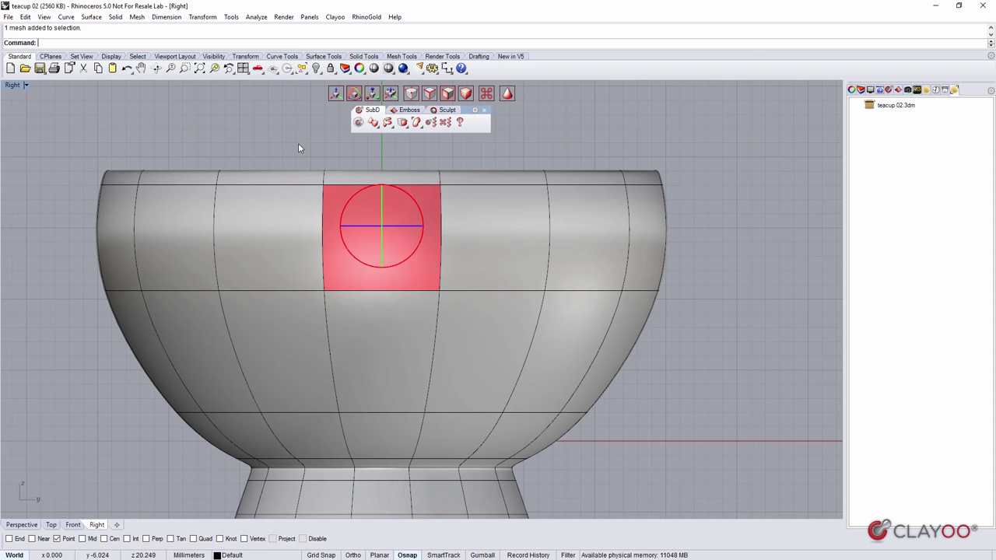
click(406, 126)
click(519, 143)
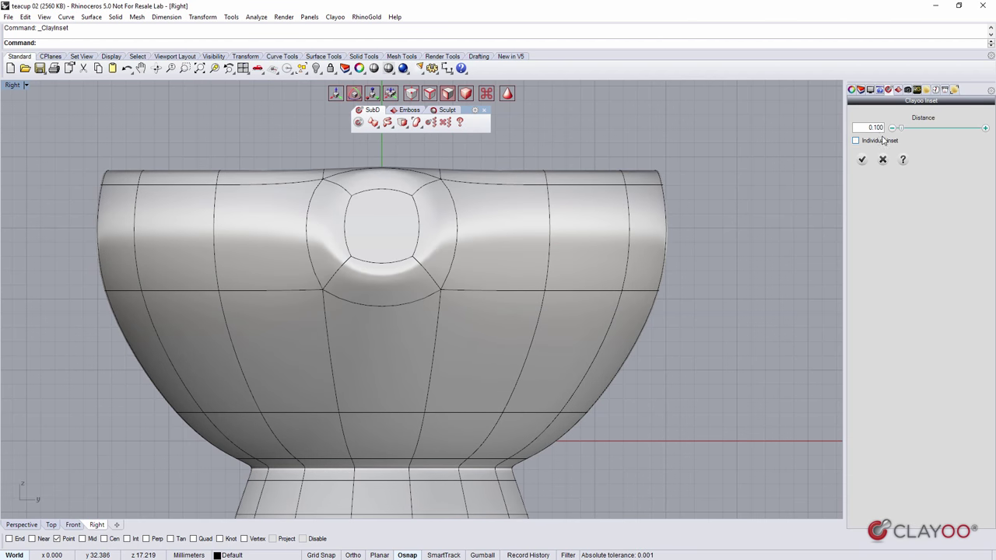
click(505, 94)
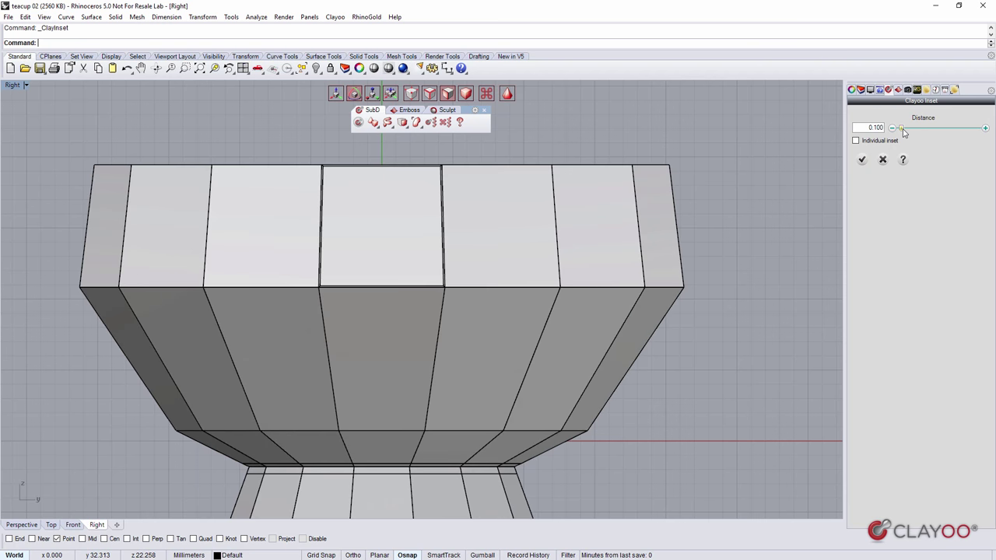
drag(902, 128, 949, 129)
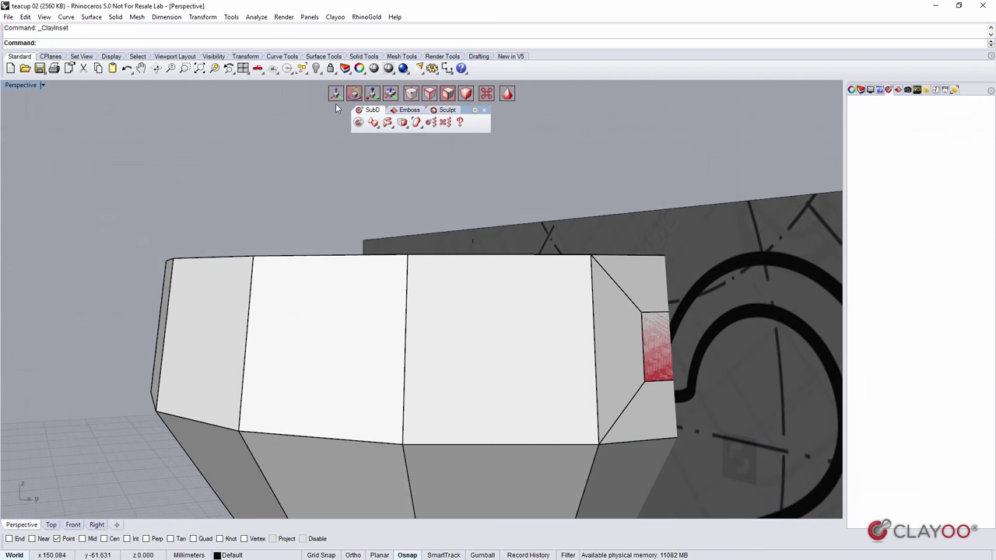
- Move the inset face down towards the handle's upper attachment and compare it with the reference drawing in the Front view
click(336, 94)
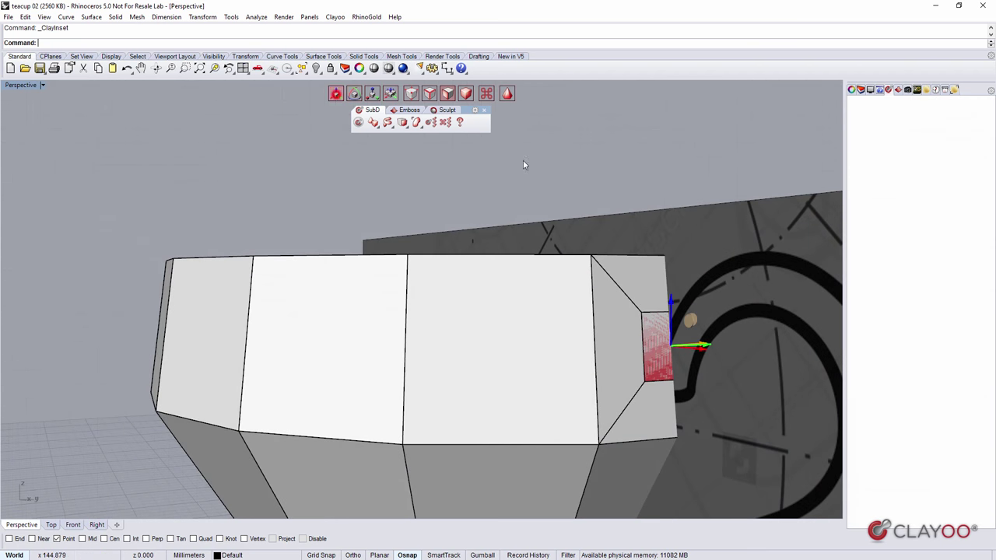
mouse_move(673, 311)
mouse_down()
mouse_move(679, 333)
mouse_move(681, 325)
mouse_up()
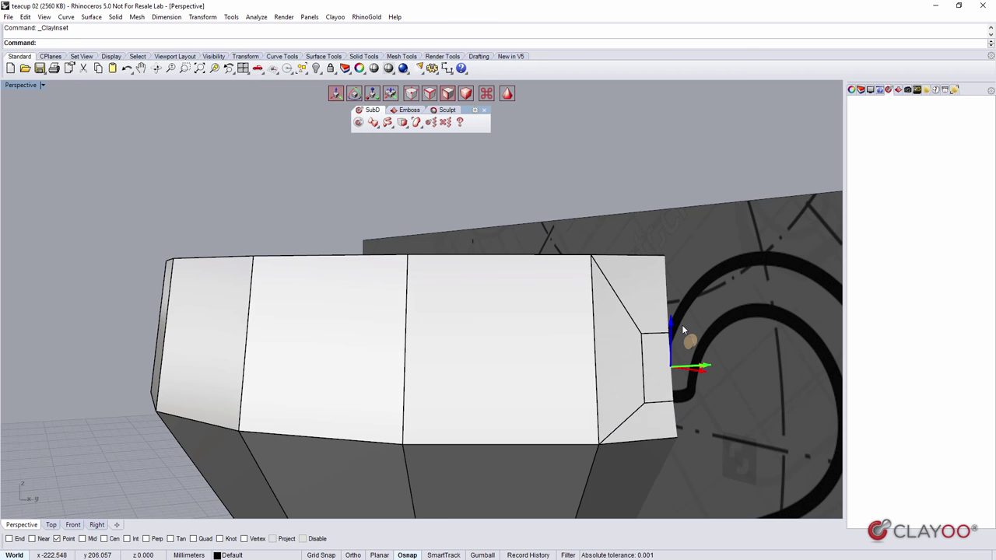
click(91, 526)
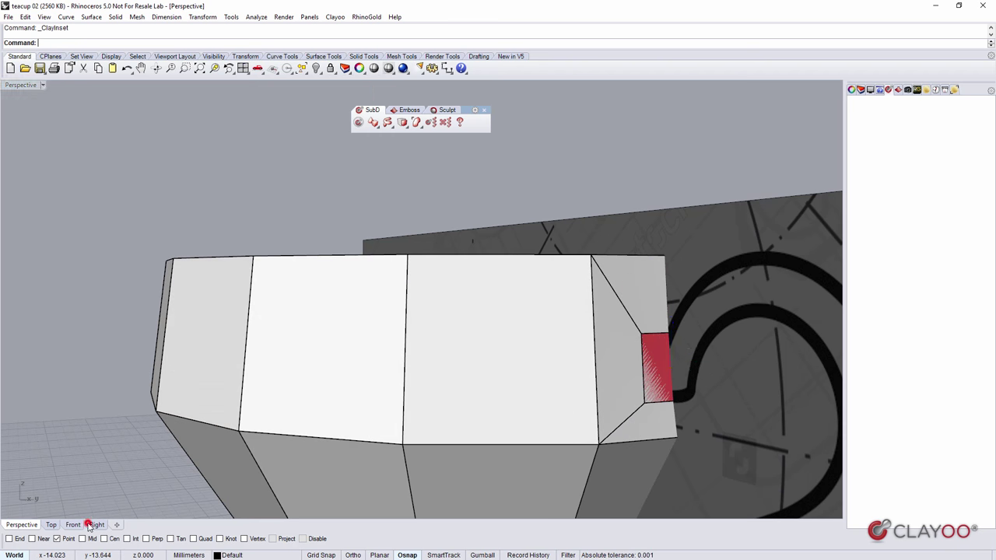
click(72, 525)
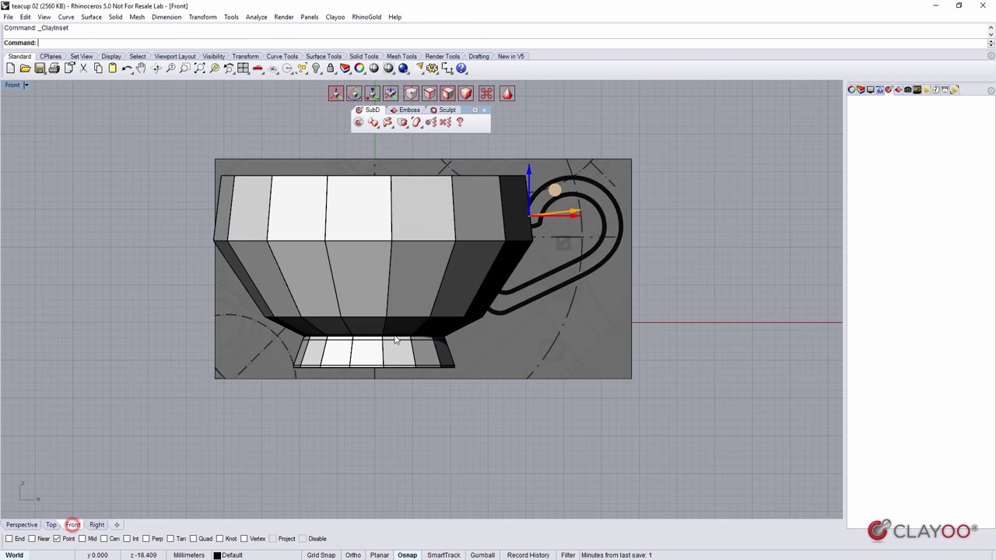
scroll(529, 217, up, 4)
scroll(529, 214, up, 2)
drag(562, 207, 563, 204)
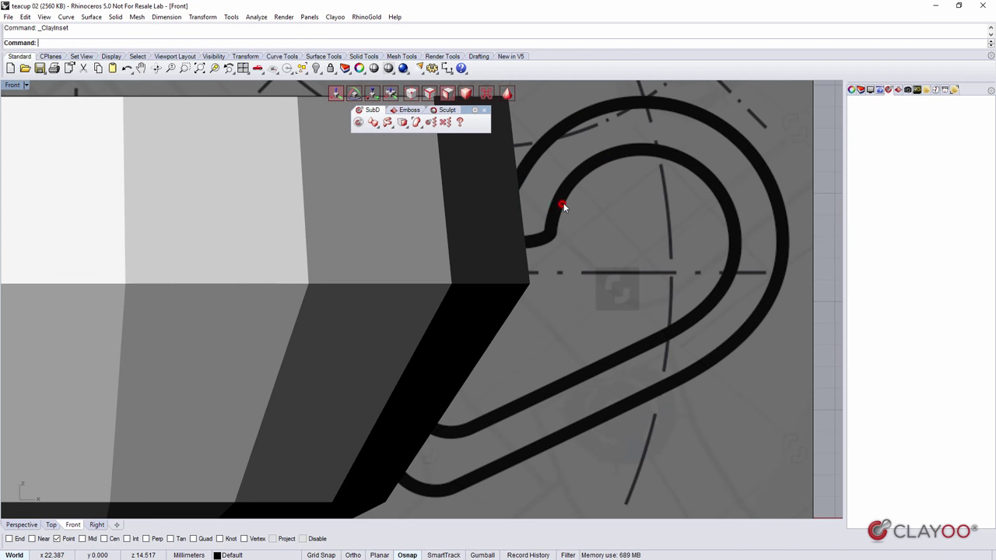
- Set the Perspective view to Shaded display and select the small inset face on the upper band
click(23, 524)
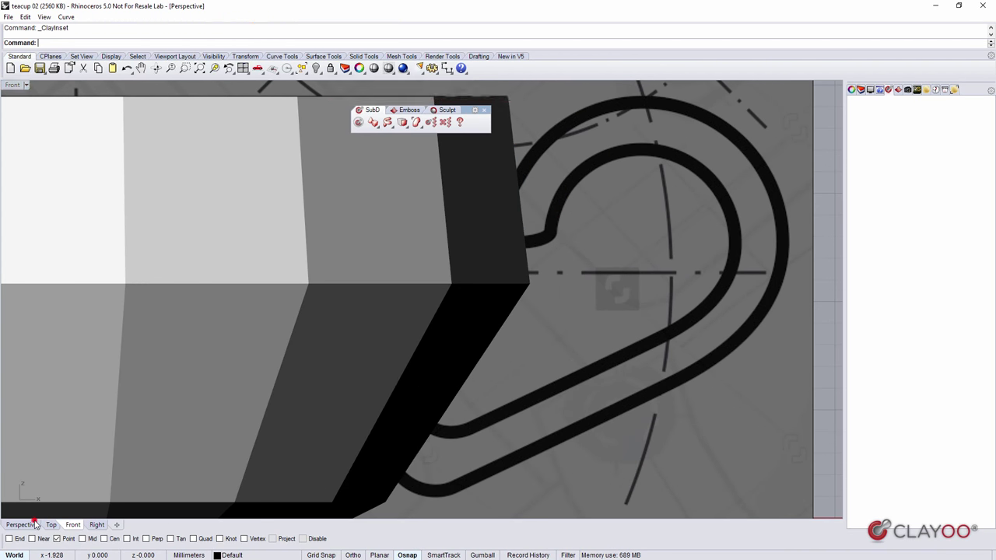
click(43, 85)
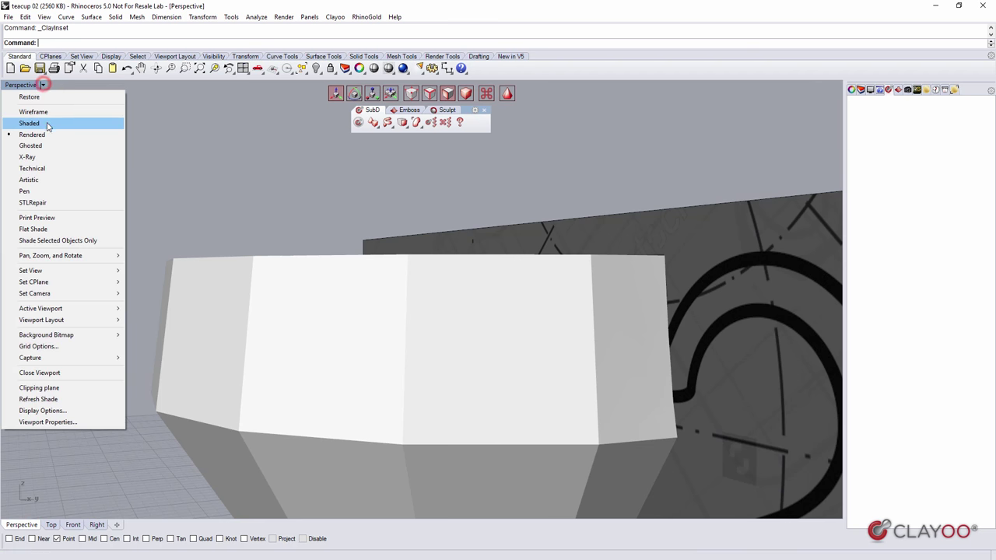
click(44, 122)
scroll(676, 365, up, 5)
click(684, 379)
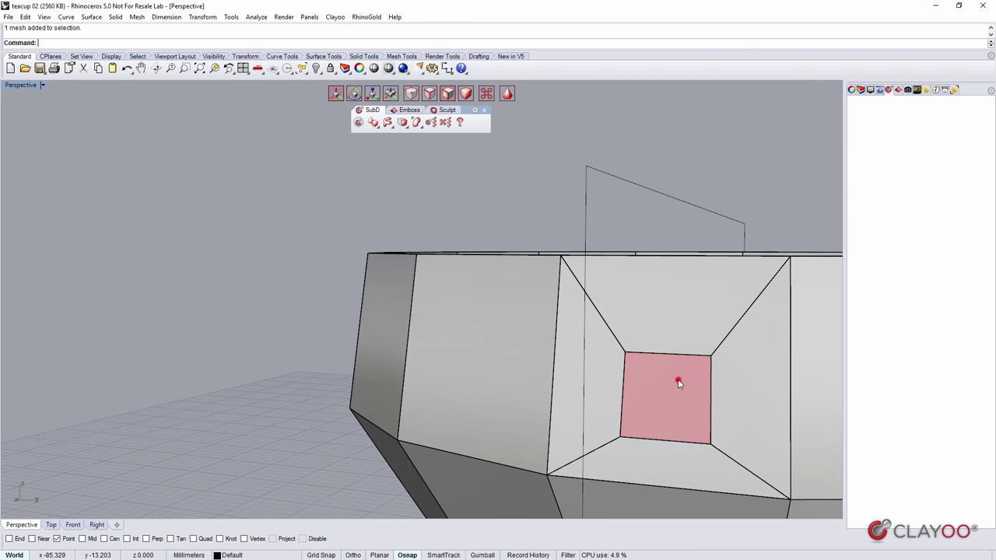
- In the Front view, move and rotate the inset face to line up with the upper start of the reference handle
click(96, 525)
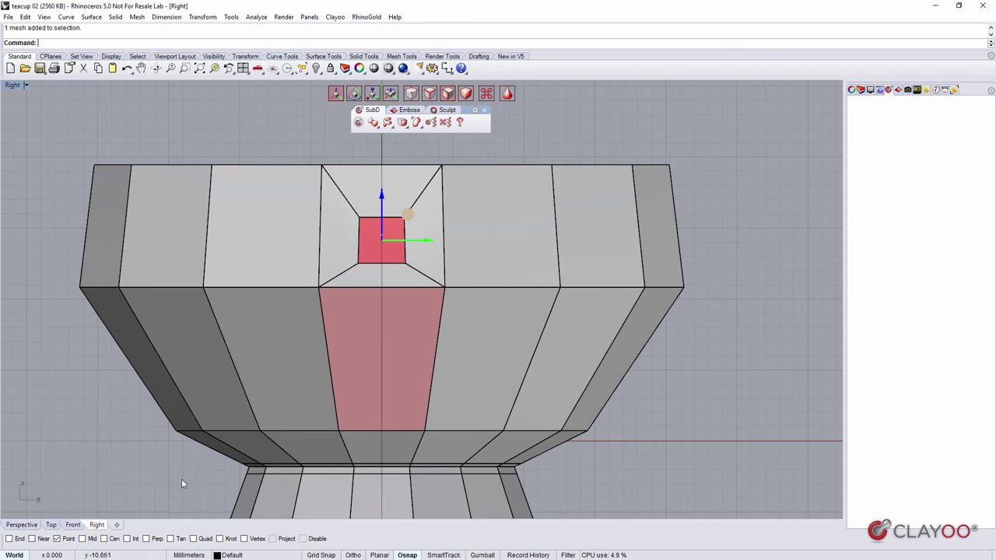
click(73, 524)
right_drag(528, 233, 513, 351)
drag(514, 354, 534, 355)
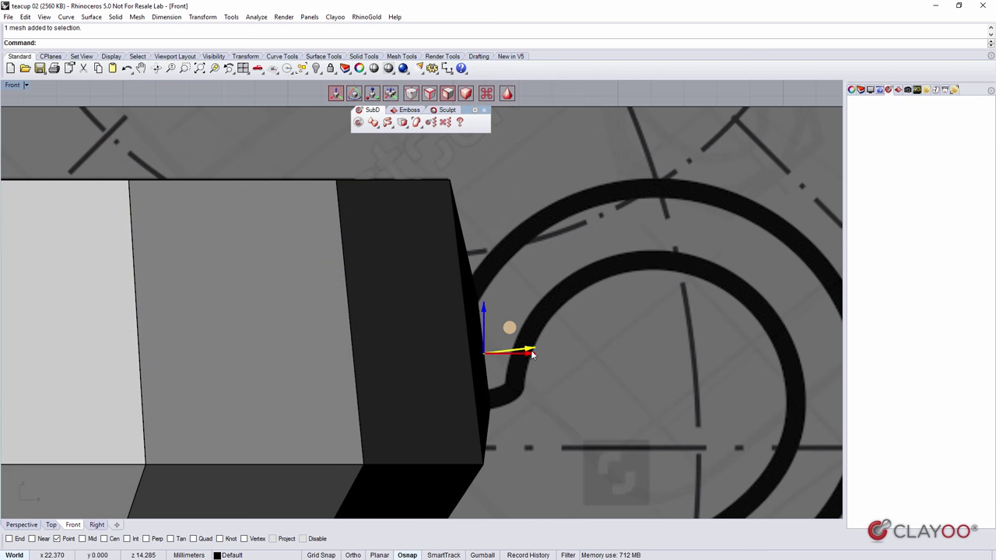
click(357, 94)
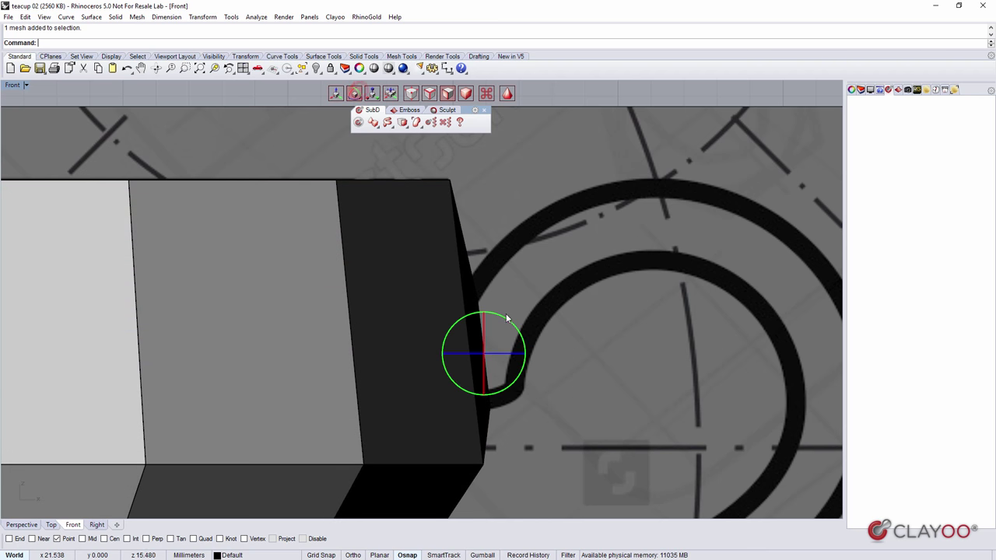
drag(512, 324, 515, 354)
click(339, 95)
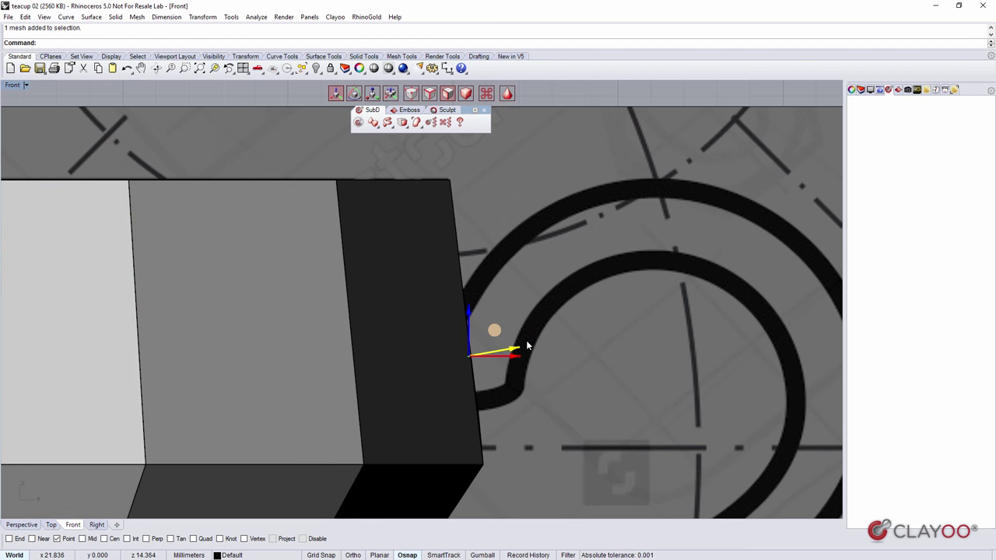
- Extrude the inset face about 1.5 mm outward from the cup wall at the start of the reference handle
click(404, 123)
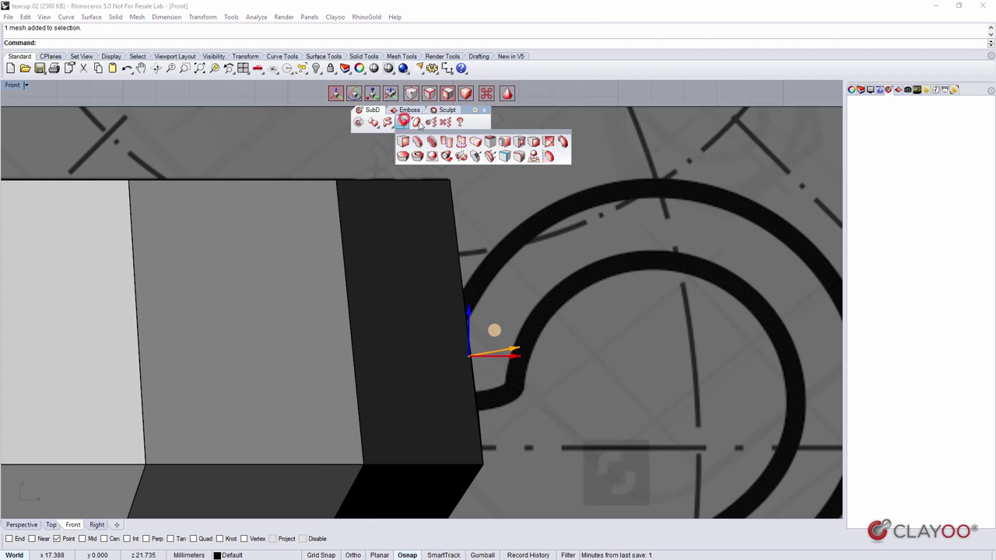
click(535, 141)
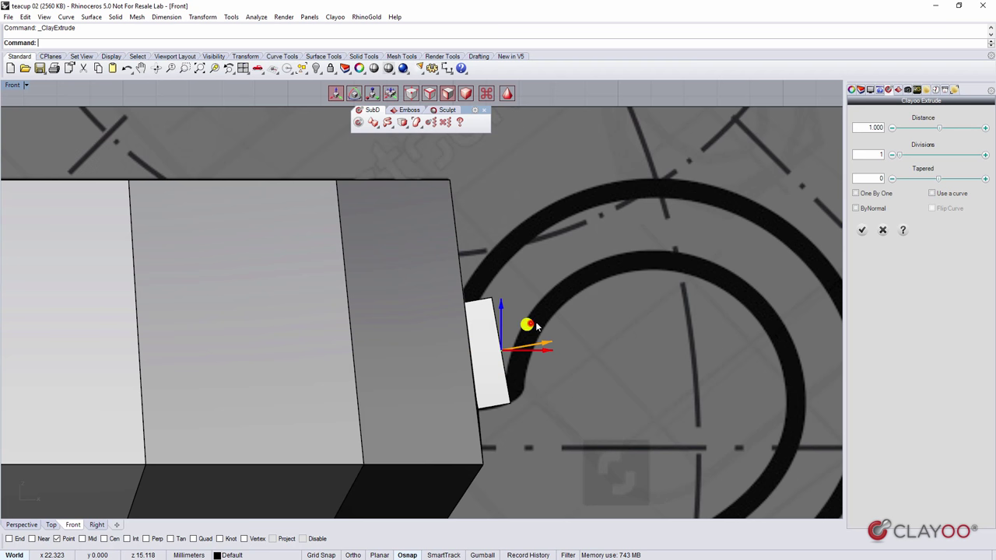
drag(536, 326, 544, 321)
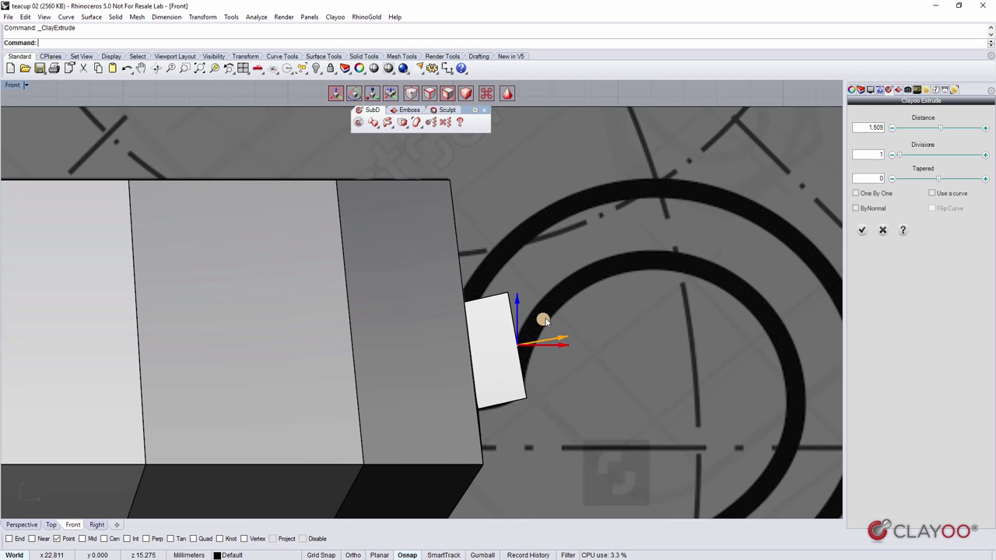
click(862, 229)
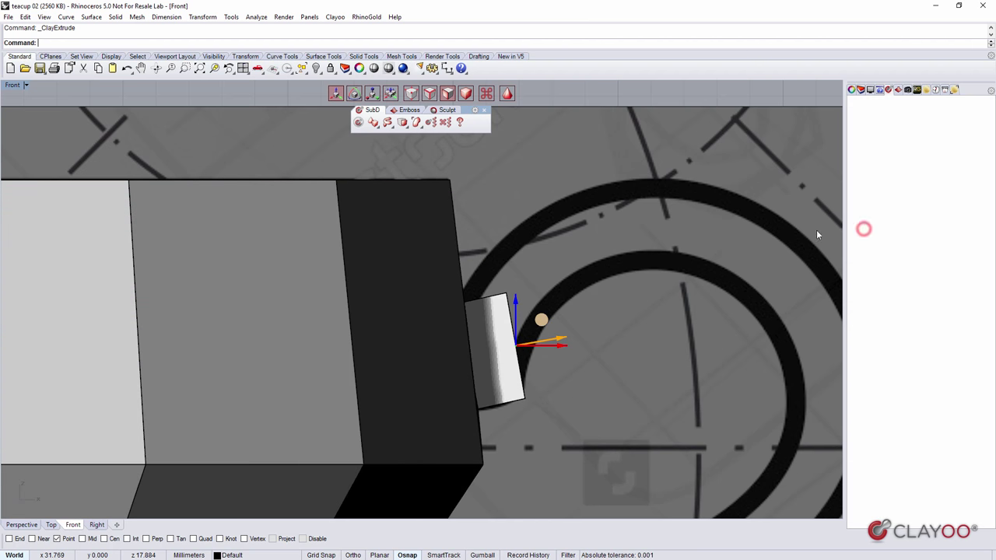
- Set the Front view to Shaded display and move the stub's upper outer vertices onto the handle's inner outline
click(24, 88)
click(42, 123)
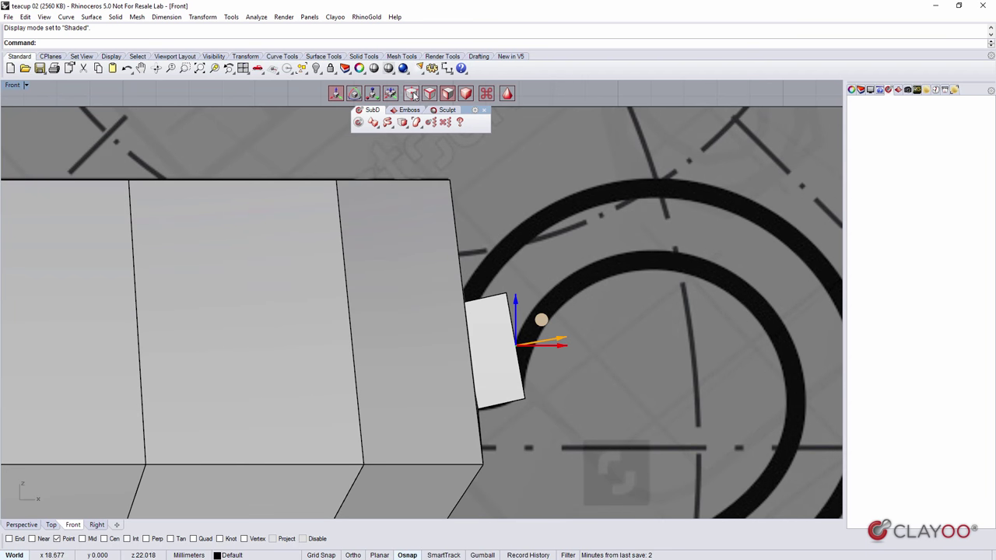
click(414, 95)
right_drag(498, 271, 493, 228)
click(556, 378)
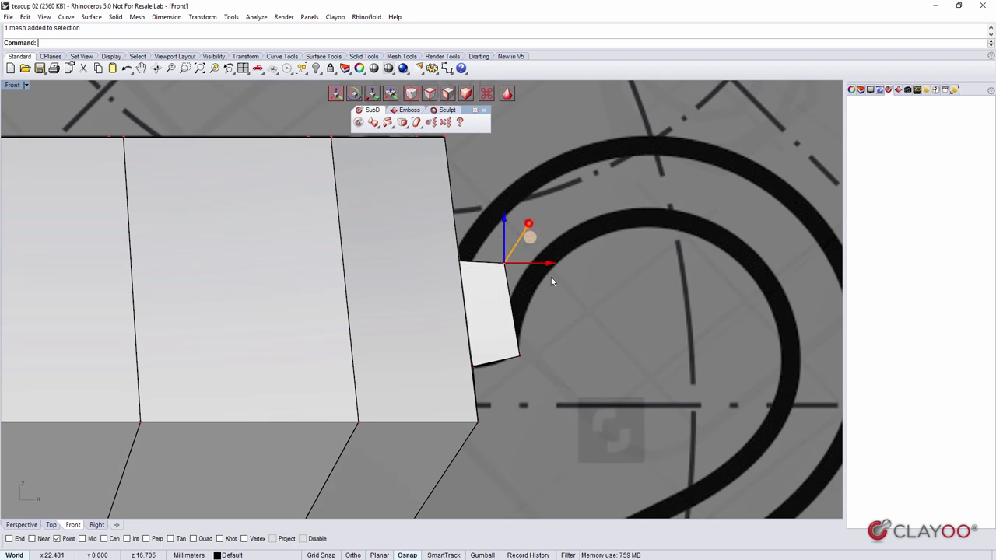
drag(533, 224, 560, 268)
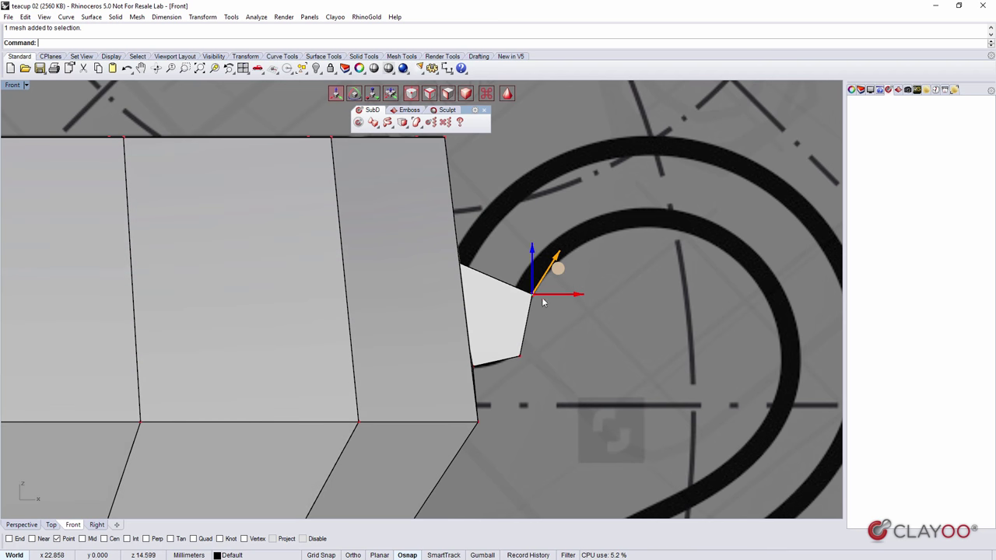
- Examine the reshaped handle stub in the Perspective, Right and Front views
right_drag(544, 302, 544, 245)
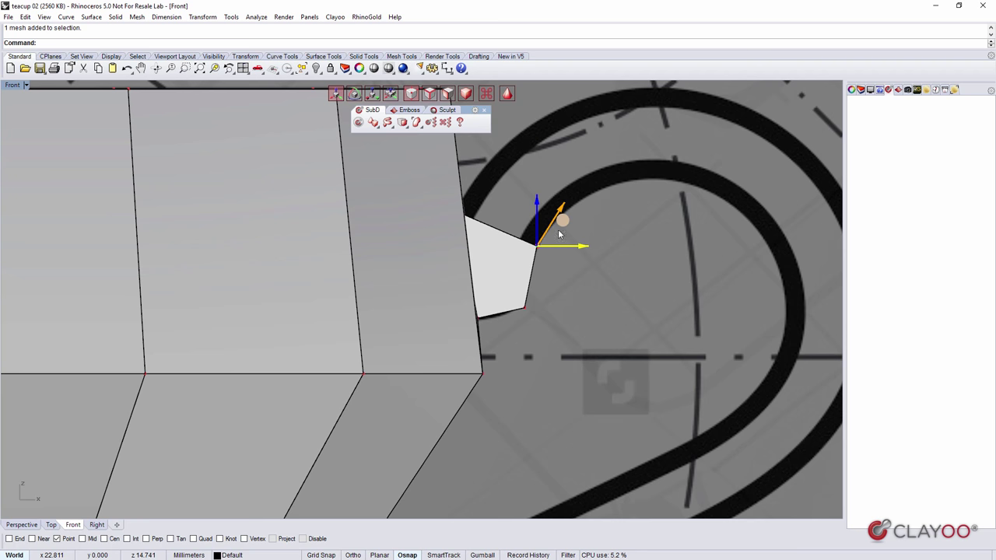
right_drag(579, 199, 464, 310)
click(571, 210)
click(32, 527)
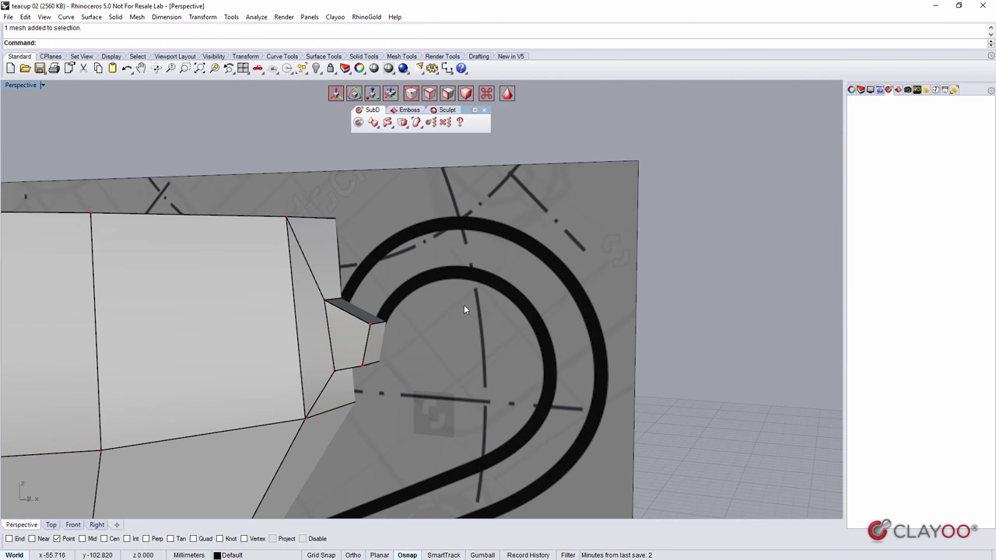
click(96, 524)
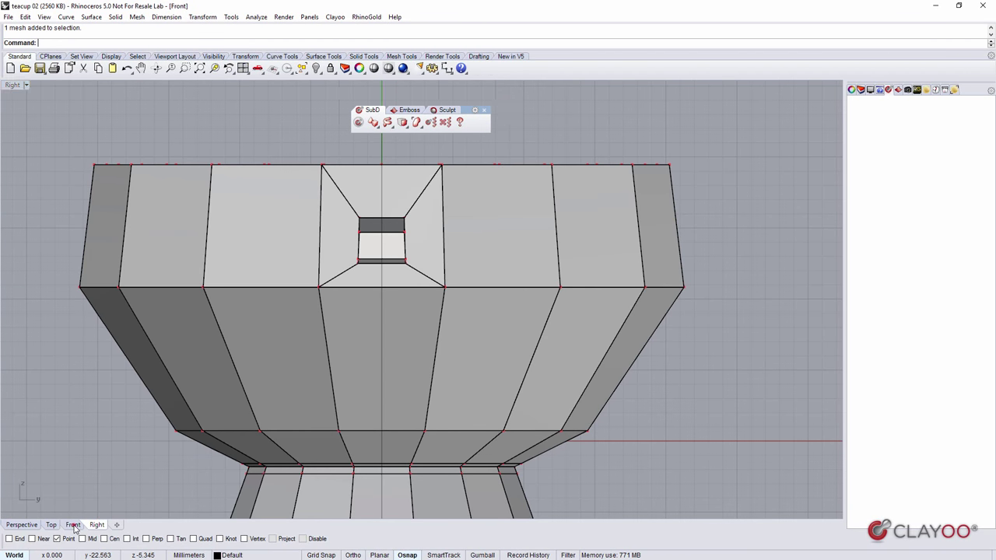
click(70, 525)
click(404, 124)
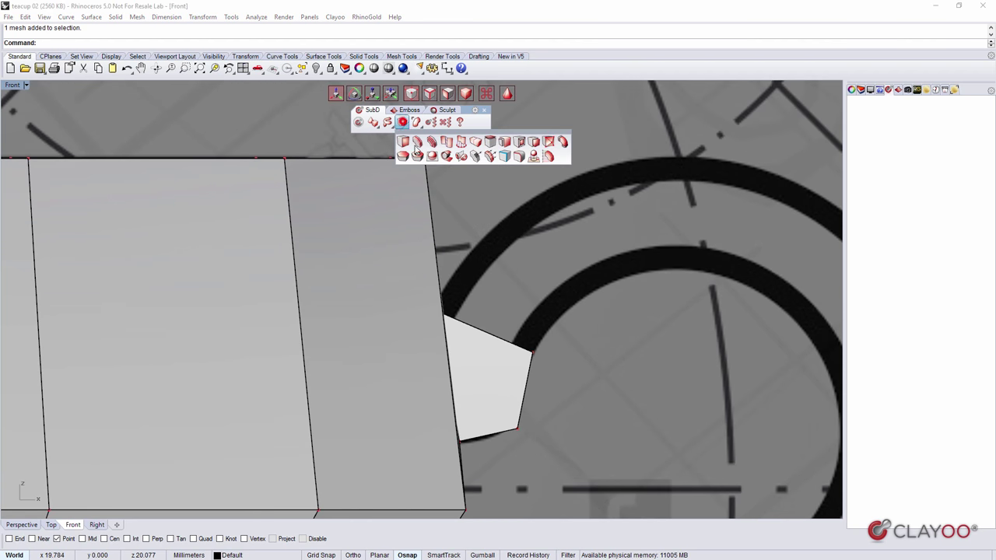
click(583, 302)
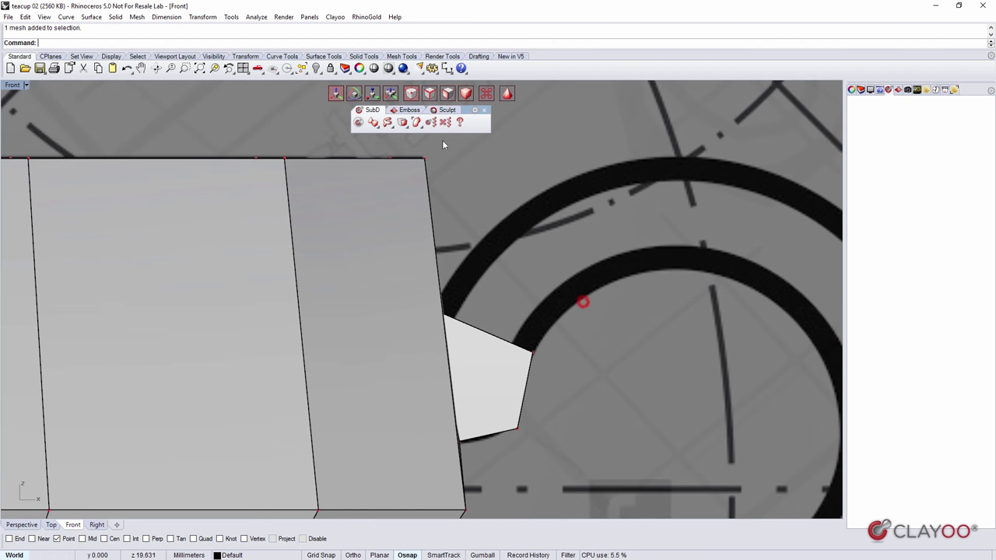
- Select the stub's sloped upper face and extrude it up along the reference handle in the Front view
click(21, 525)
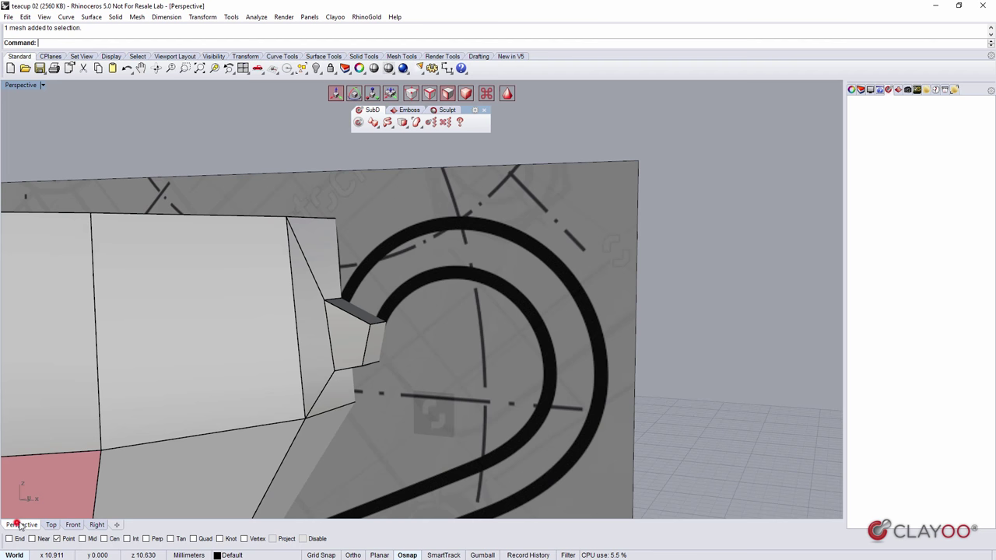
ctrl+shift+click(365, 318)
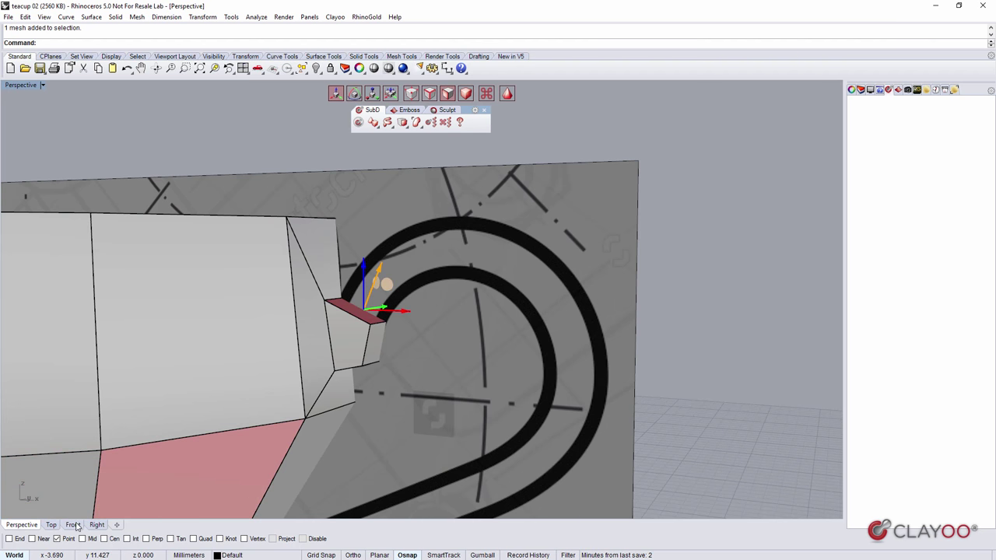
click(73, 524)
click(403, 122)
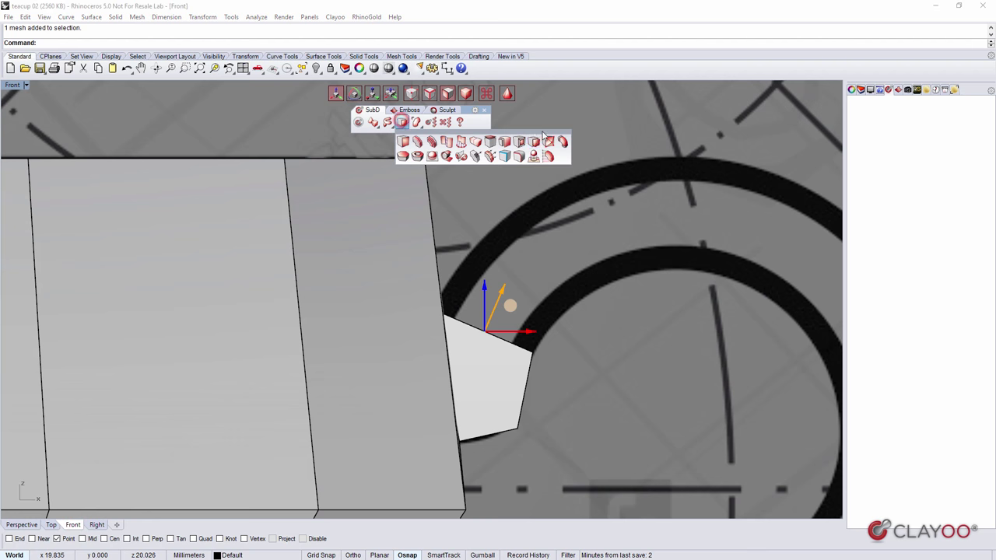
click(534, 139)
drag(531, 248, 613, 189)
click(864, 232)
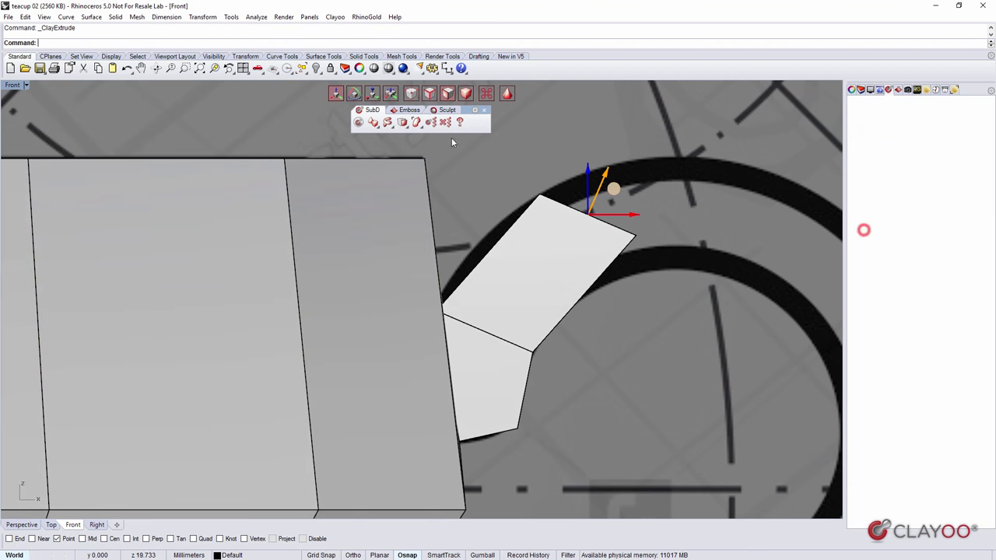
- Rotate the new segment's end face square to the handle's curve and move it to fit between the reference outlines
click(354, 93)
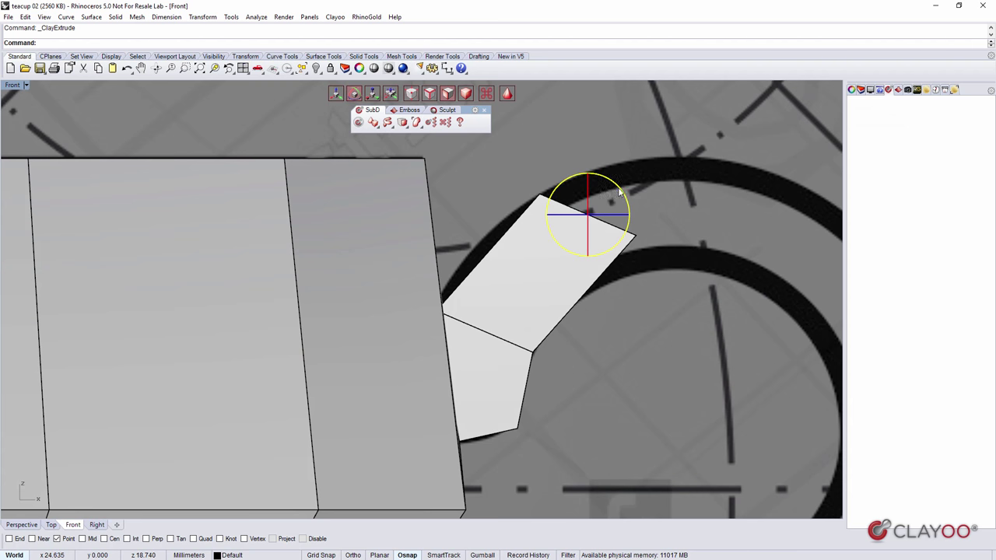
drag(620, 191, 630, 210)
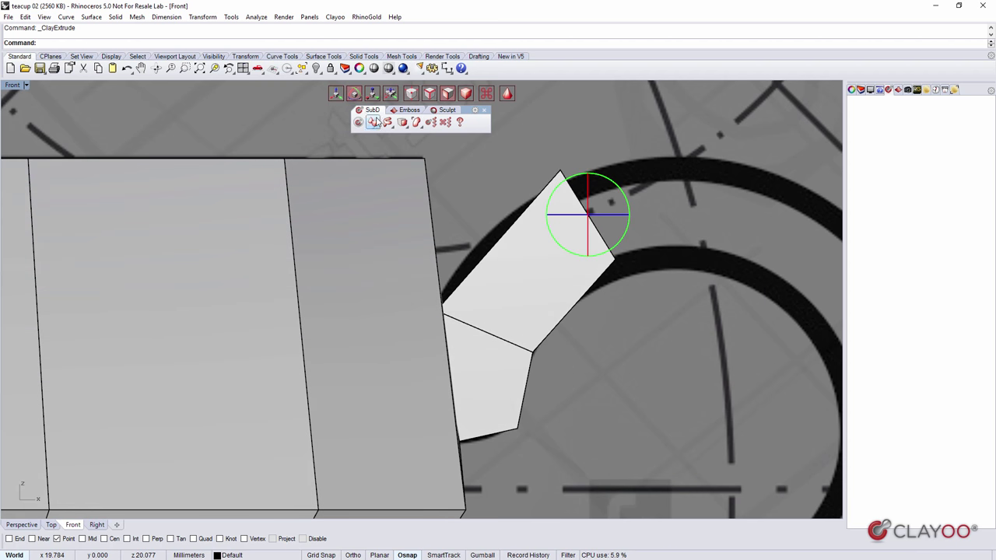
click(336, 93)
drag(604, 196, 608, 208)
- Extrude the end face about 4.4 mm across the top of the reference handle and align the new end with its outlines
right_drag(650, 198, 448, 198)
click(401, 122)
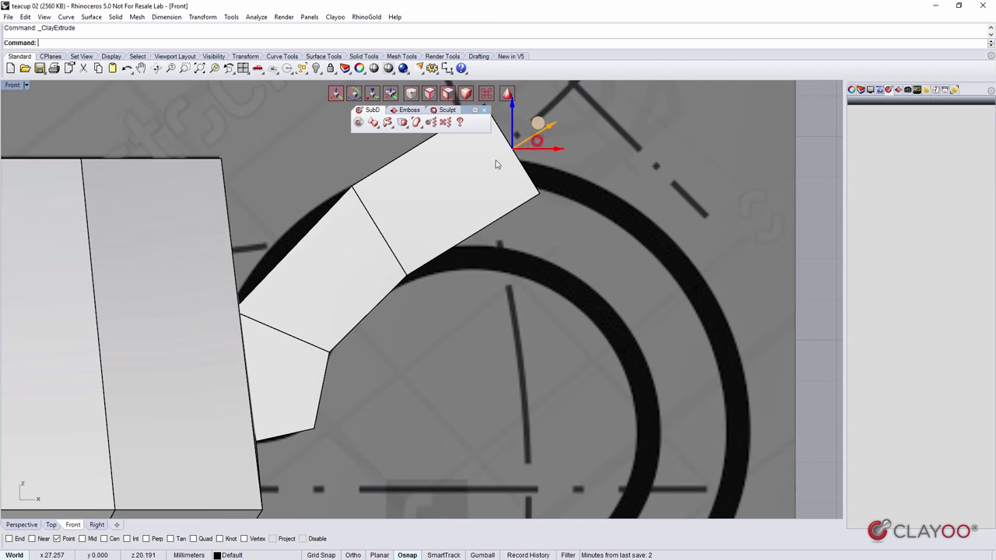
drag(547, 136, 584, 191)
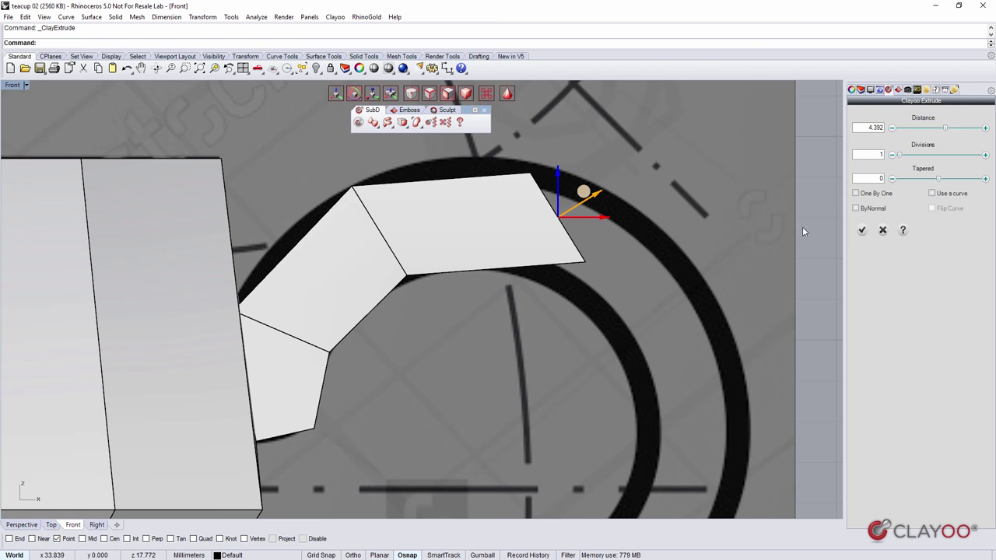
click(862, 230)
drag(591, 189, 557, 191)
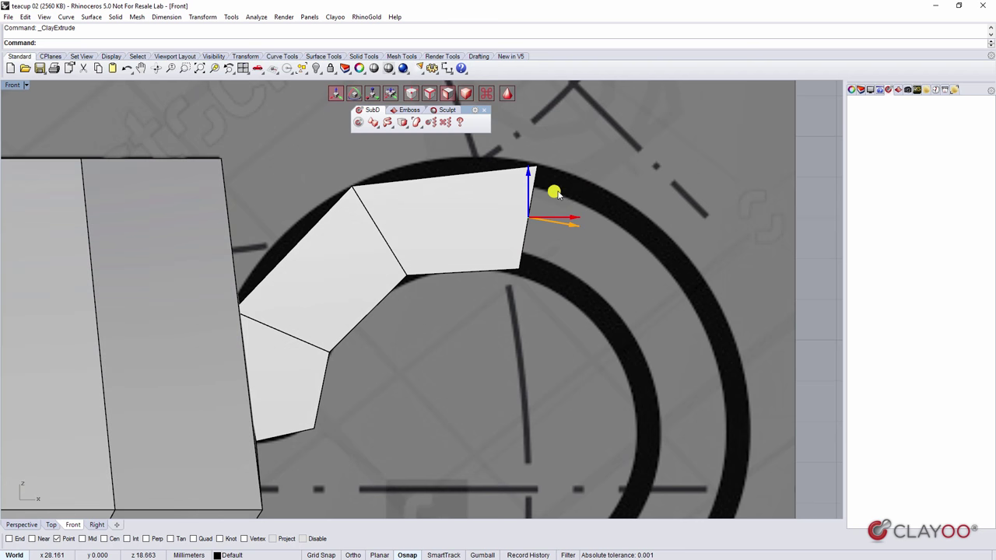
- Extrude the handle's end face into another segment and shift it down along the outer curve of the reference
right_drag(557, 195, 425, 186)
click(402, 123)
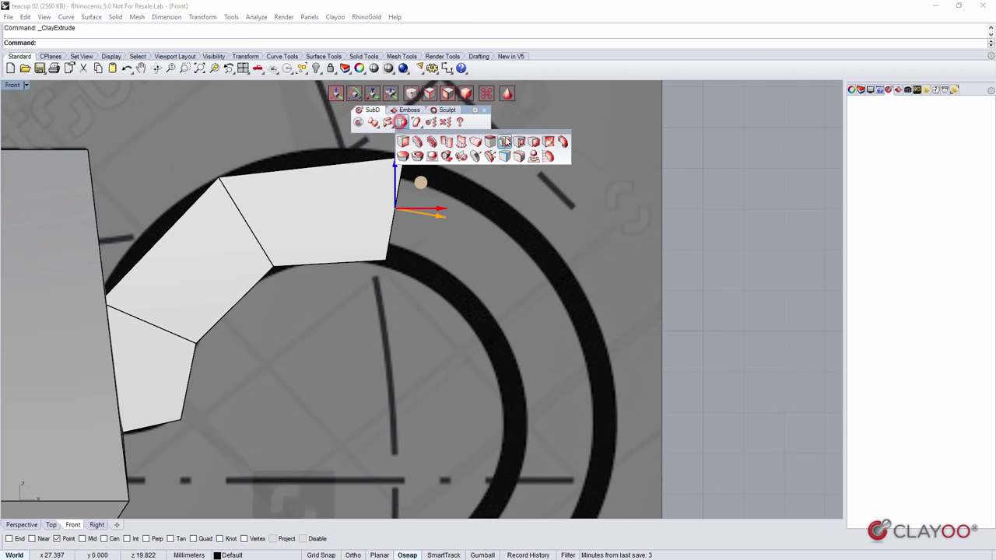
click(535, 141)
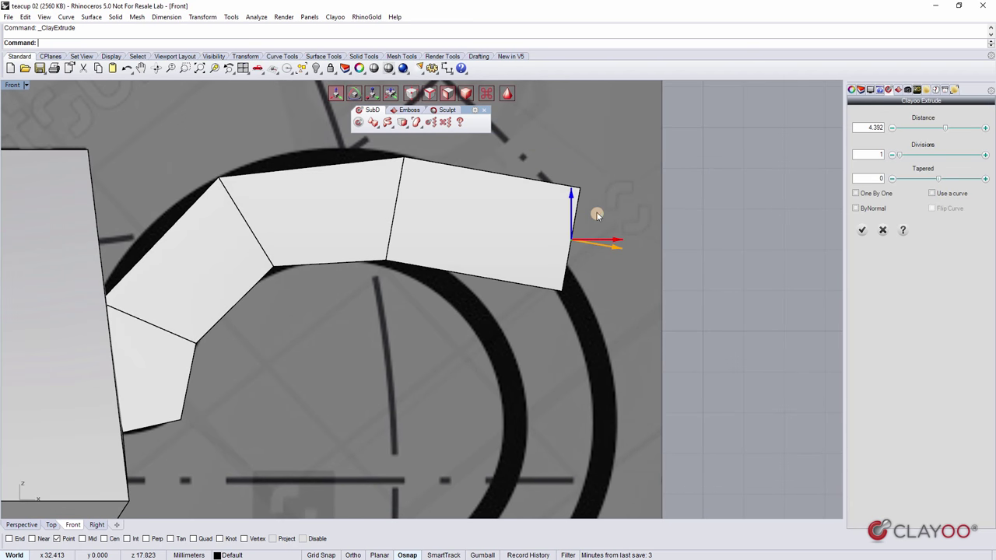
drag(597, 215, 581, 288)
click(861, 230)
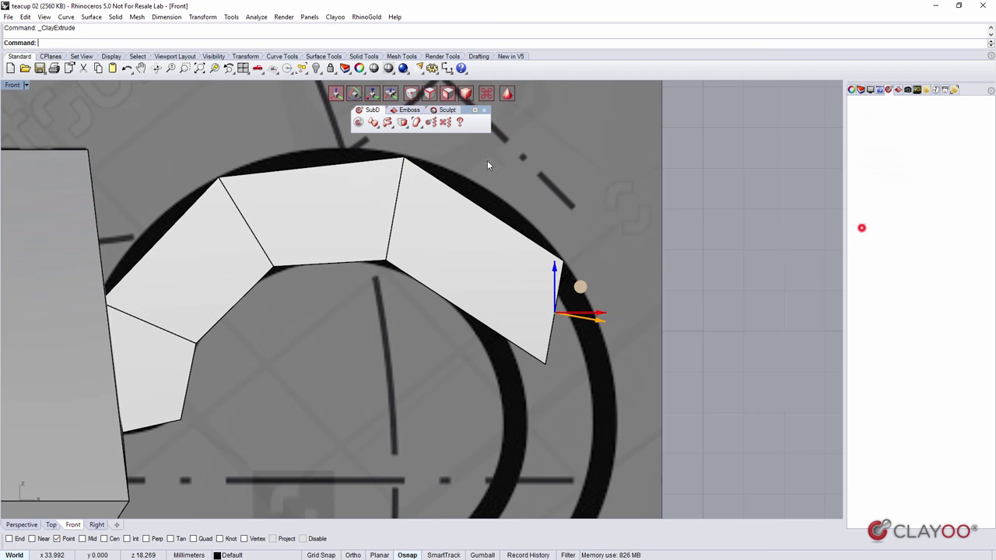
- Rotate the end face to follow the descending curve and move it back between the two reference outlines
drag(592, 300, 593, 348)
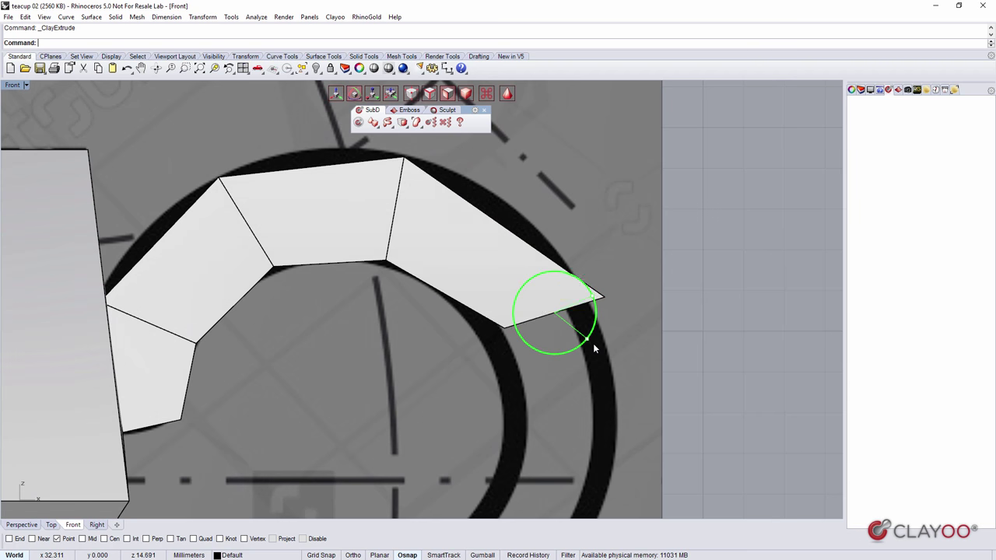
click(336, 92)
drag(583, 288, 548, 270)
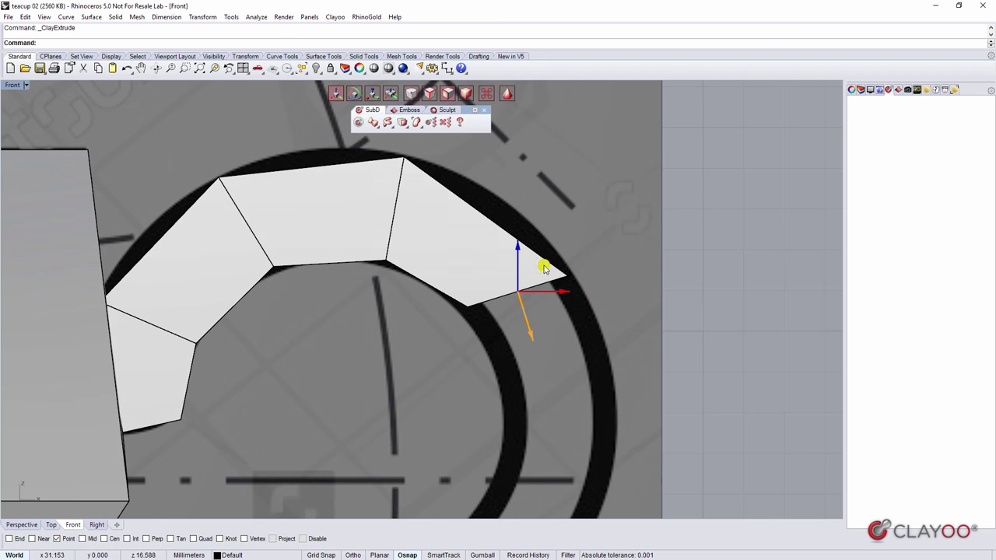
- Extrude the end face about 4.7 mm down the outermost part of the reference handle
right_drag(566, 250, 577, 164)
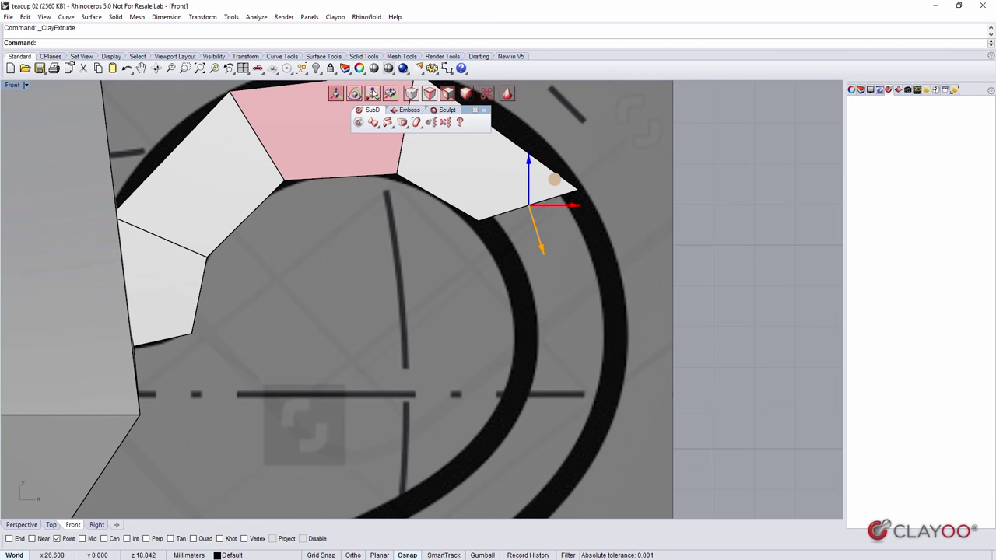
click(402, 124)
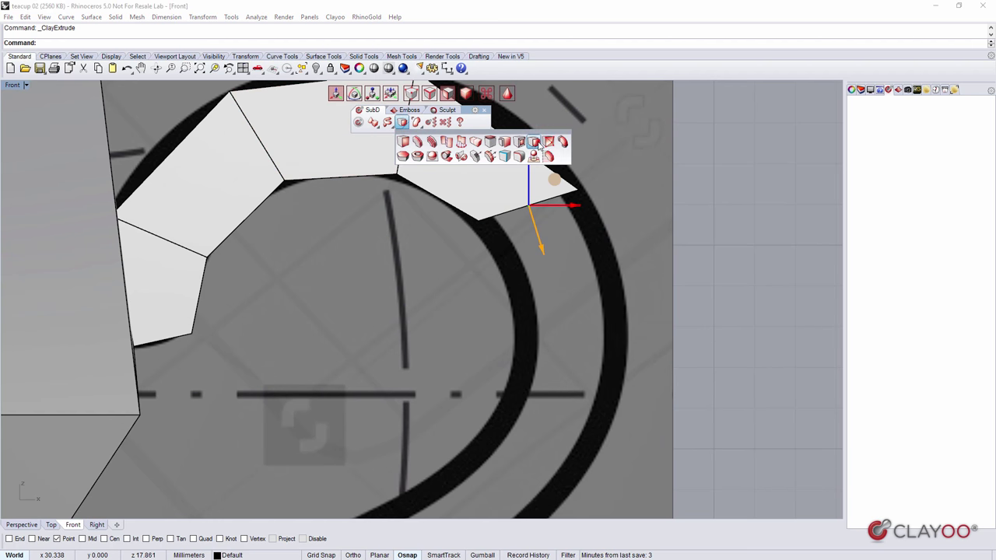
click(535, 143)
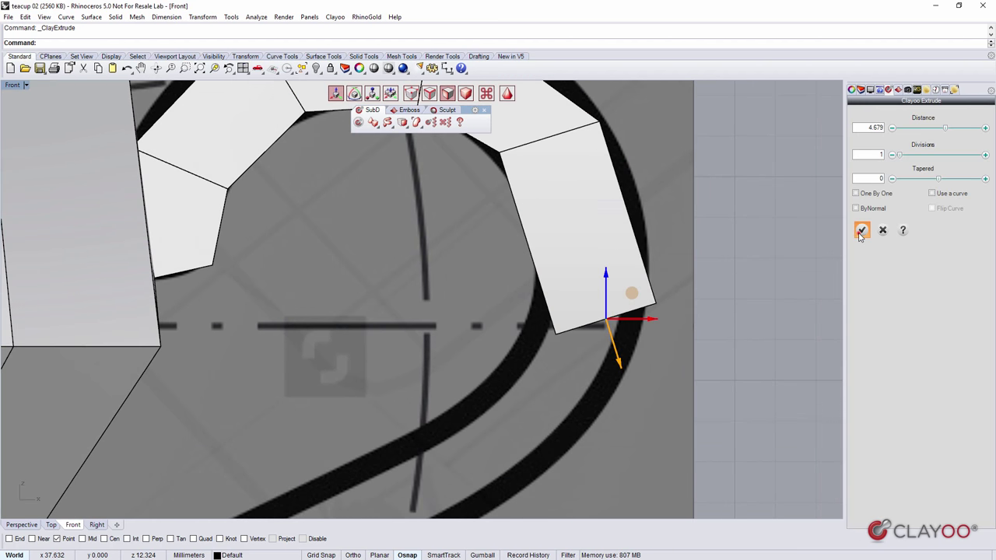
click(861, 232)
- Rotate the lower end face to horizontal and move it up slightly to sit within the reference outlines
click(354, 94)
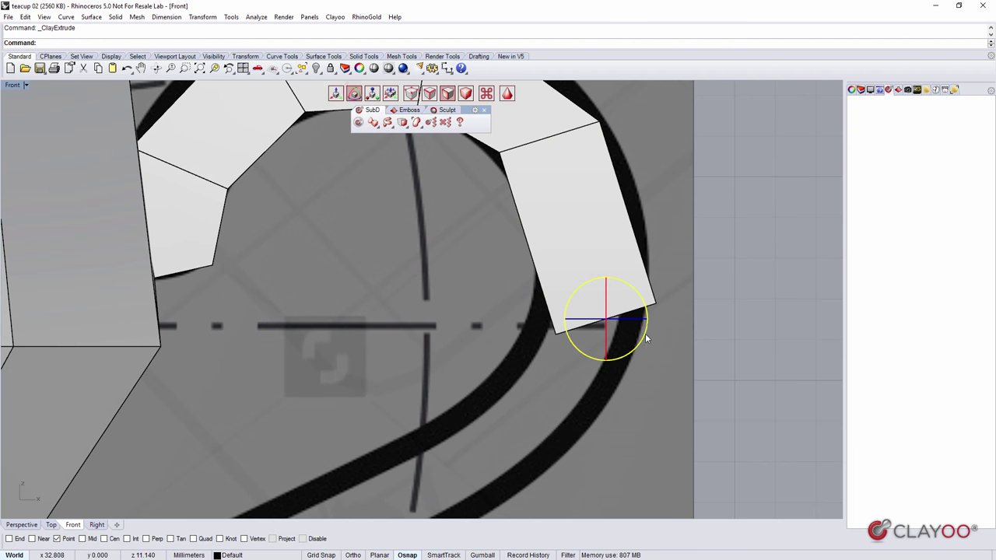
drag(646, 333, 625, 355)
drag(631, 353, 639, 342)
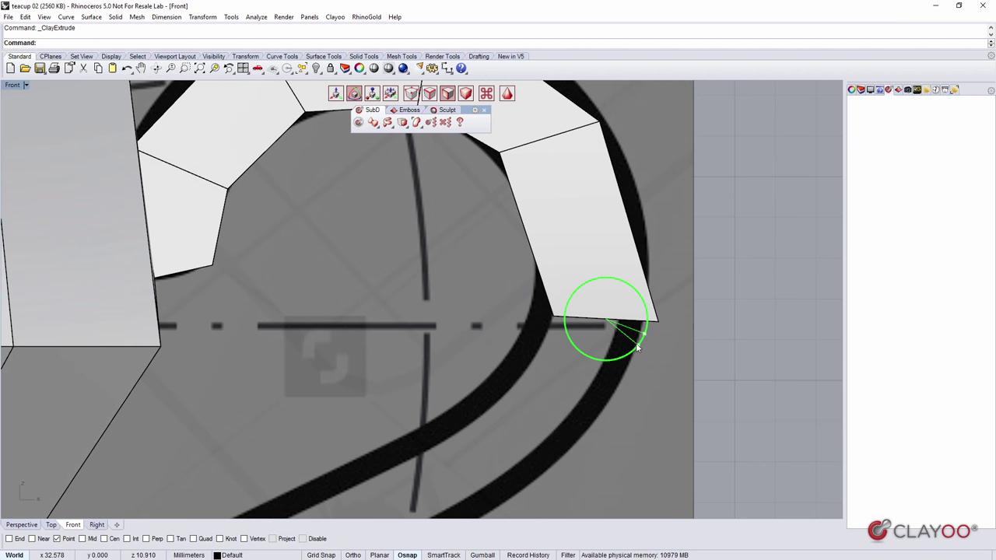
click(337, 95)
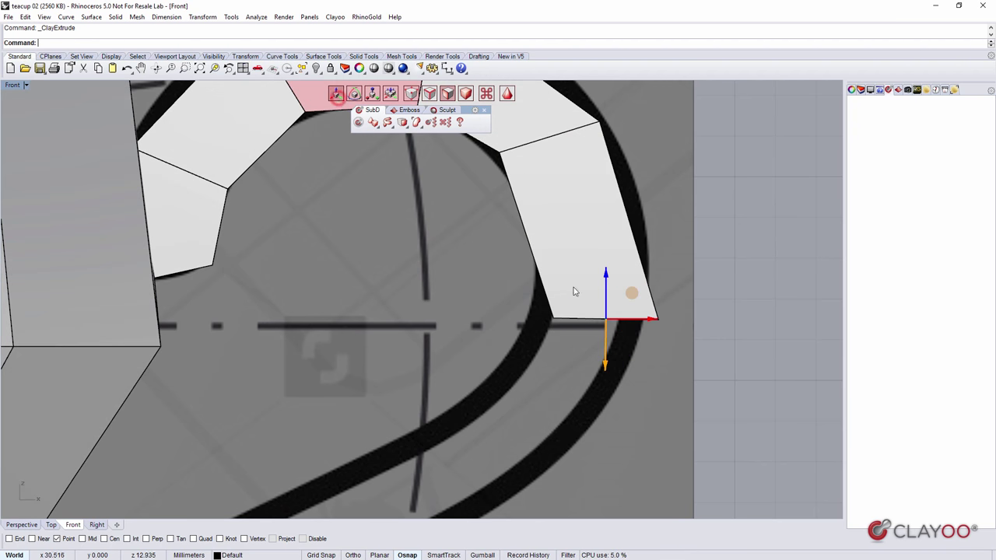
drag(631, 294, 618, 273)
- Extrude the handle's lower end face about 4.1 mm and shift it down and inward toward the lower arm of the reference
right_drag(619, 273, 654, 317)
click(373, 94)
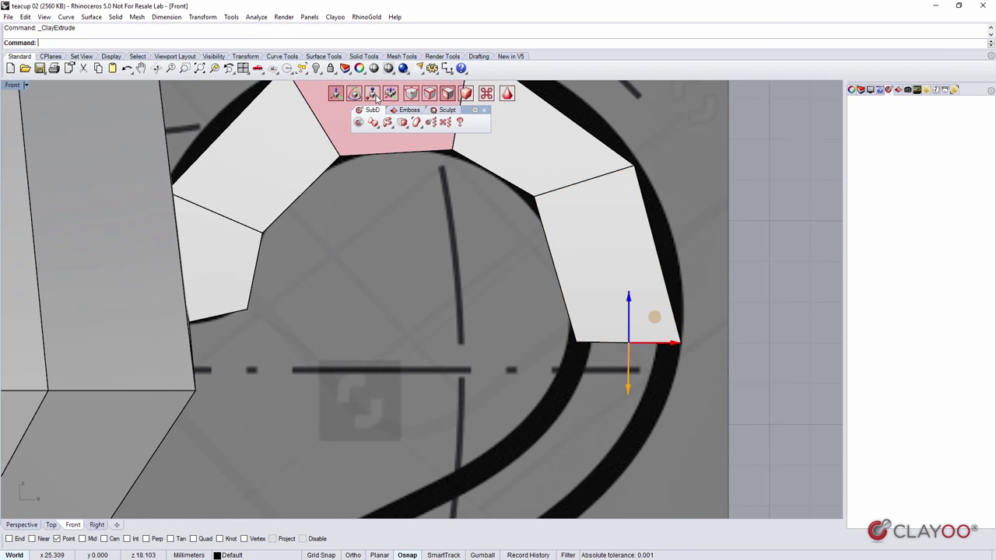
click(404, 125)
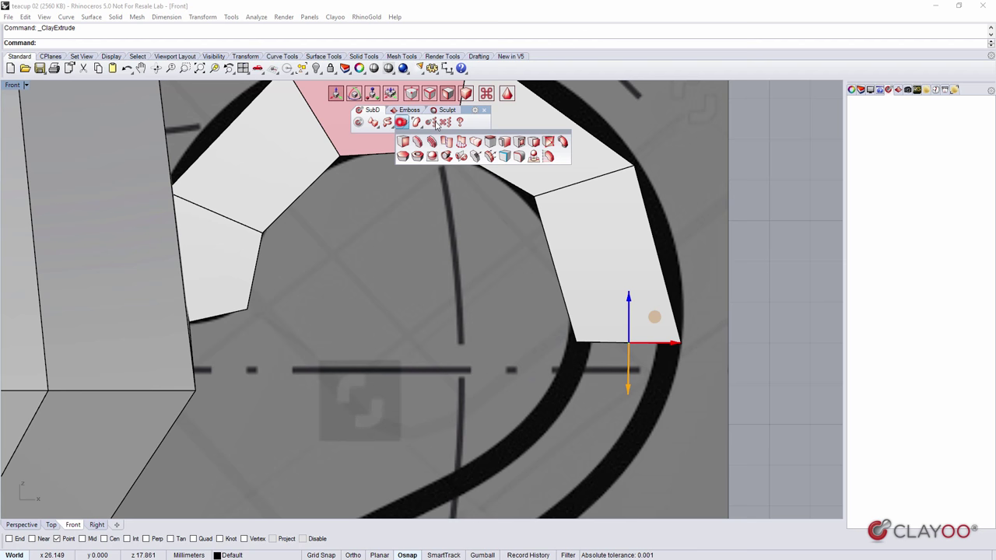
click(536, 141)
right_drag(621, 335, 669, 194)
drag(706, 365, 599, 307)
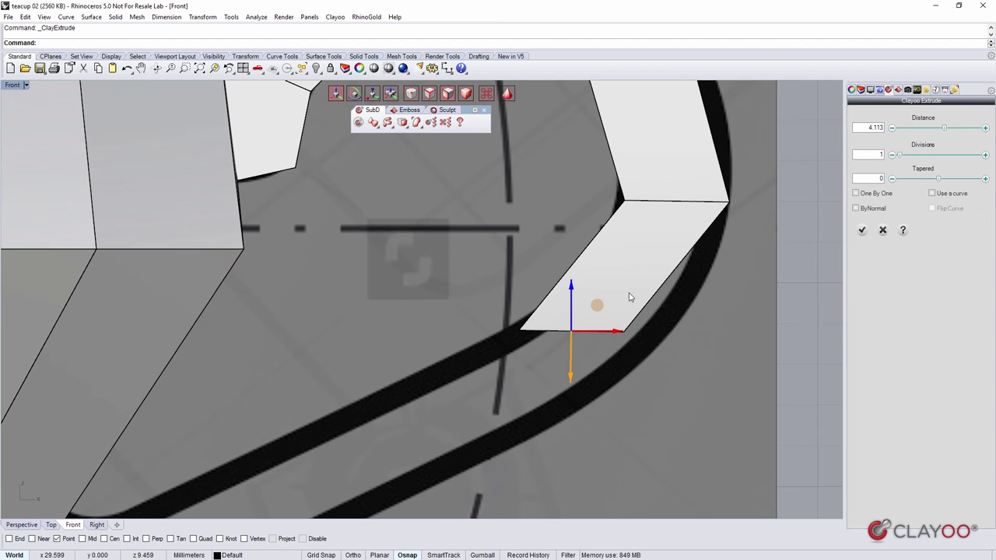
click(863, 230)
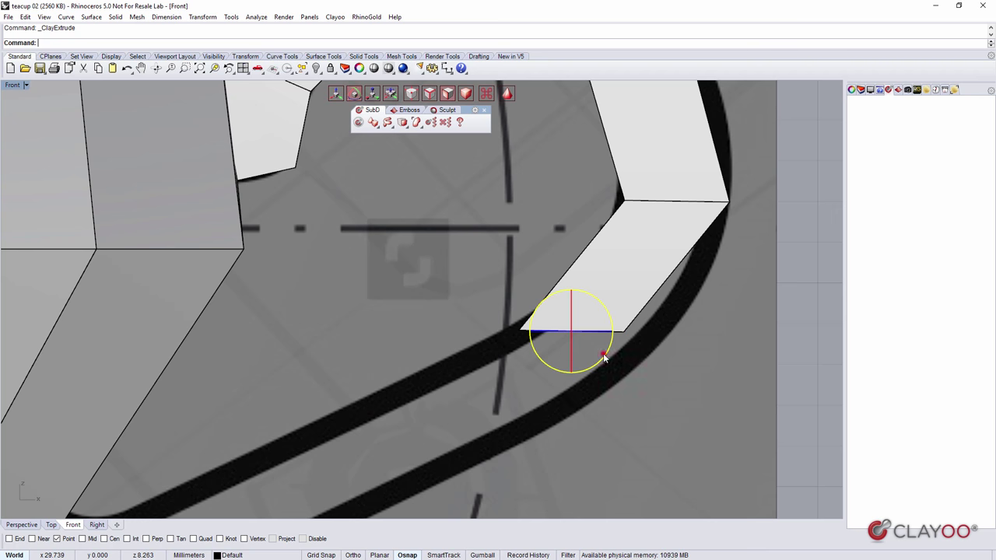
- Rotate the new end face square to the descending curve and move it down between the two reference outlines
drag(605, 357, 572, 382)
click(336, 93)
click(596, 306)
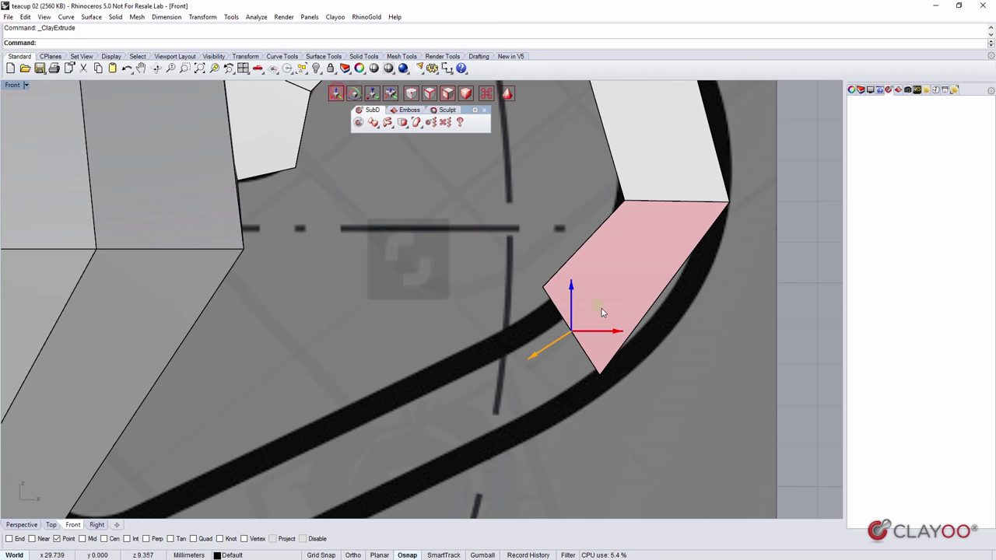
drag(596, 305, 587, 334)
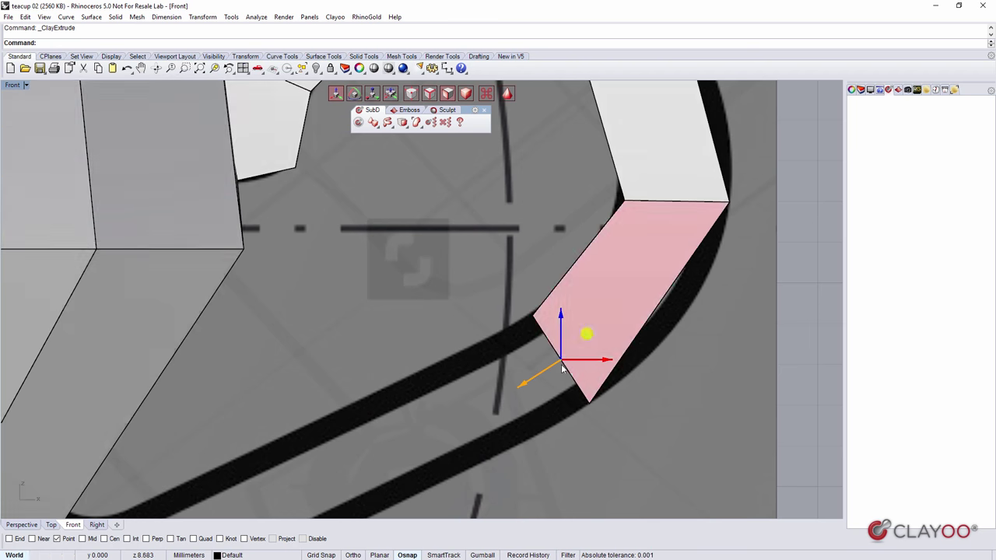
- Extrude the end face about 11.2 mm along the straight lower arm of the reference handle, toward the cup body
right_drag(562, 369, 710, 232)
key(Escape)
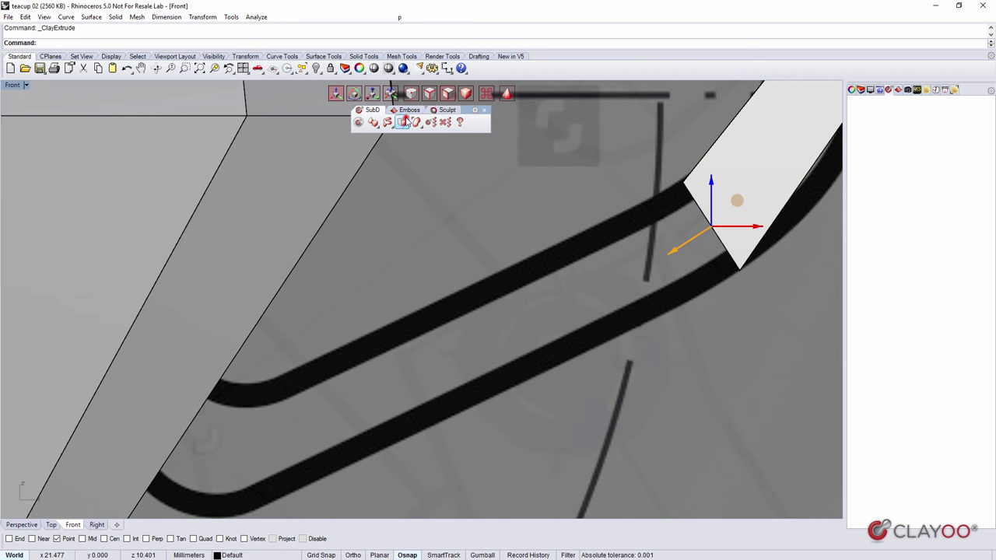
click(402, 122)
click(540, 142)
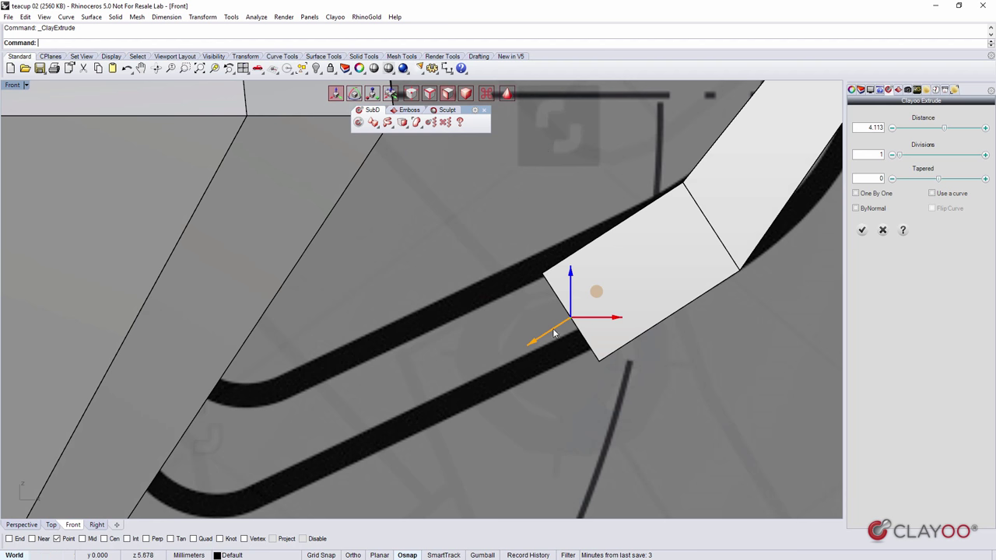
drag(596, 293, 331, 404)
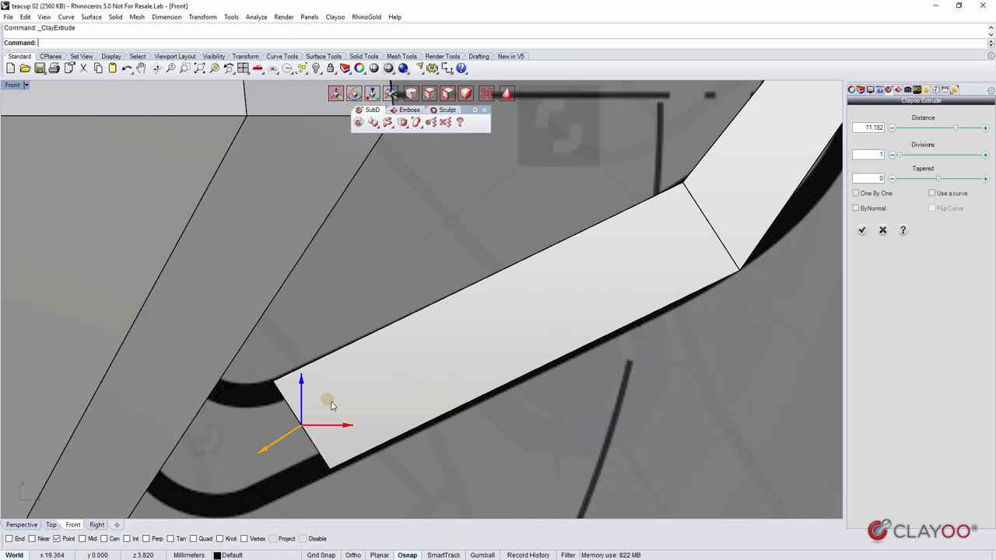
click(862, 232)
- Switch the teacup mesh to smooth display and clear the face selection on the handle
scroll(718, 235, down, 8)
right_drag(672, 175, 541, 252)
right_drag(519, 108, 474, 173)
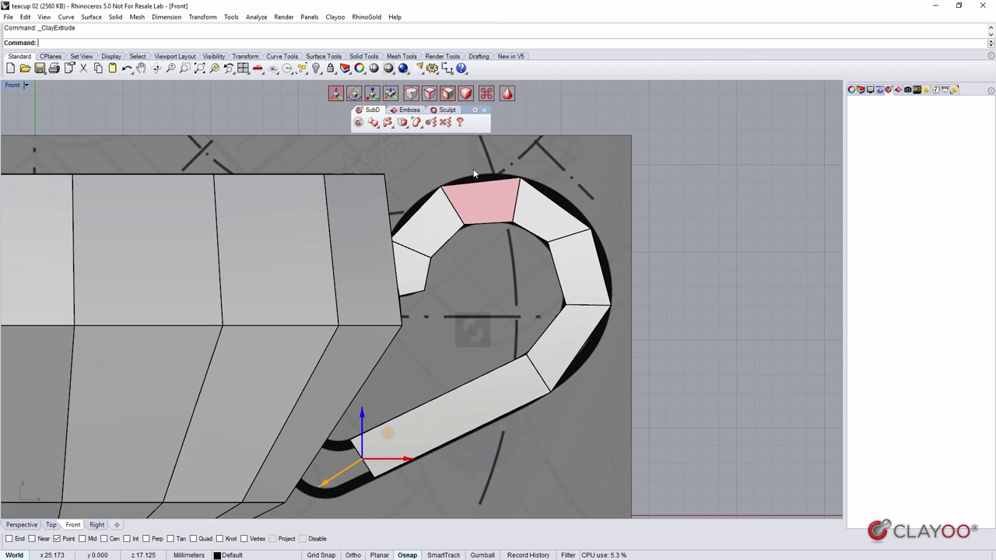
click(509, 95)
mouse_move(497, 231)
right_down()
mouse_move(498, 215)
mouse_move(491, 238)
right_up()
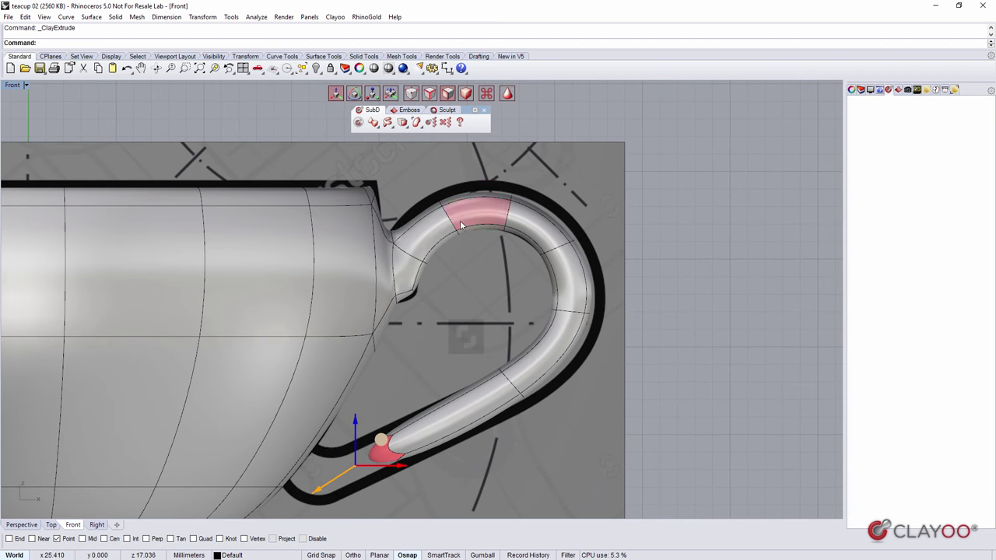
scroll(460, 220, up, 3)
key(Escape)
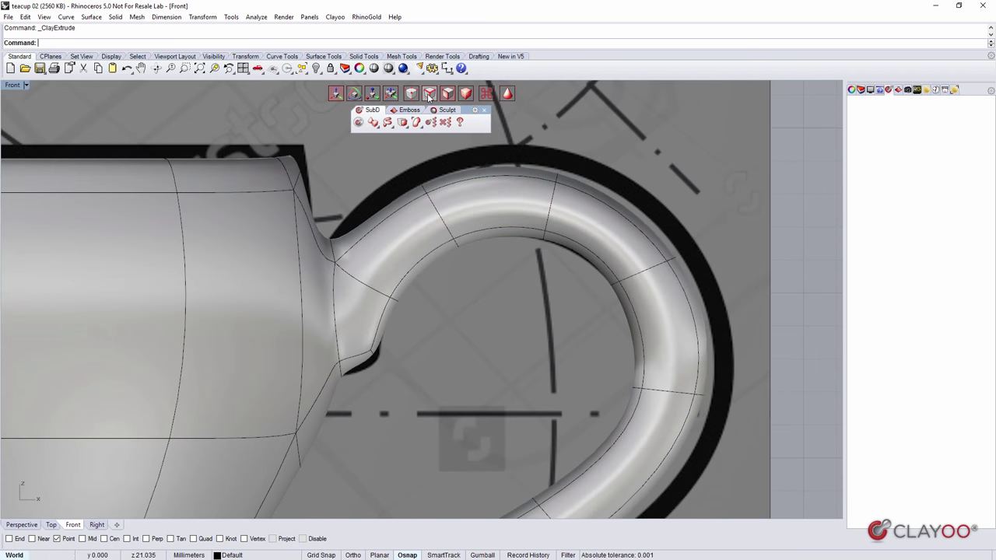
- Select the edge loop at the handle's upper inner bend, move it outward and enlarge it to match the reference outlines
click(430, 94)
click(426, 193)
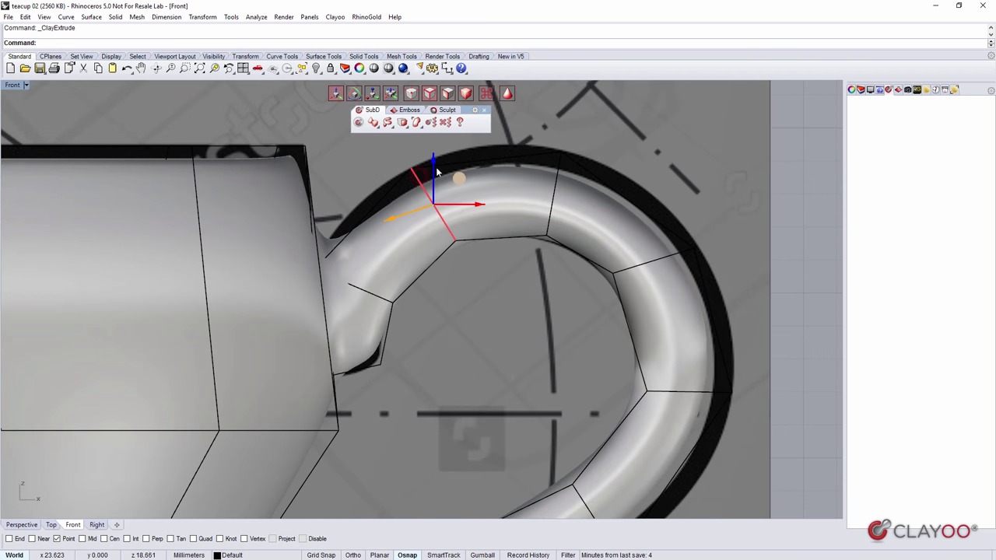
mouse_move(459, 179)
mouse_down()
mouse_move(451, 160)
mouse_move(441, 167)
mouse_move(449, 180)
mouse_up()
click(374, 94)
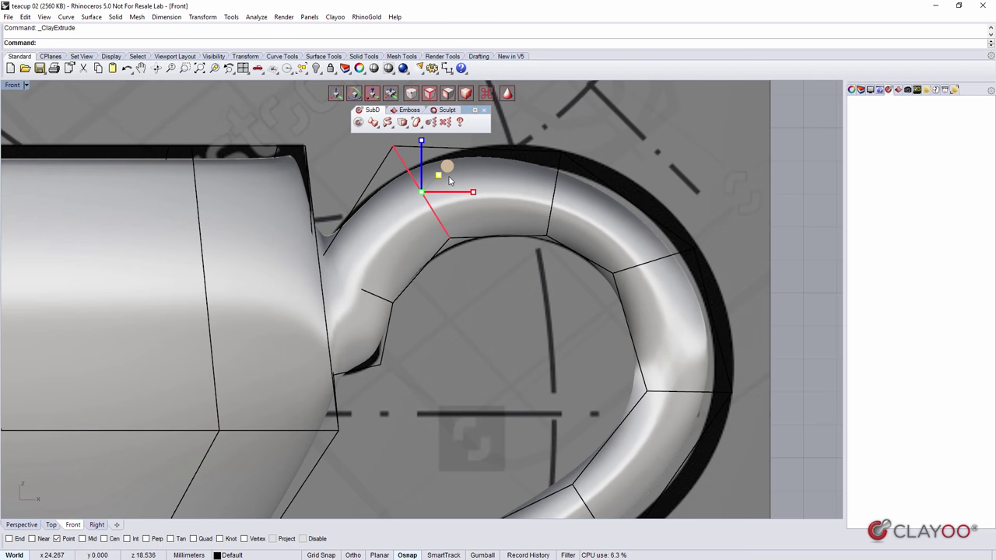
- Move the next edge loop at the top of the handle up and outward, and enlarge it to meet the reference outline
right_drag(497, 191, 478, 213)
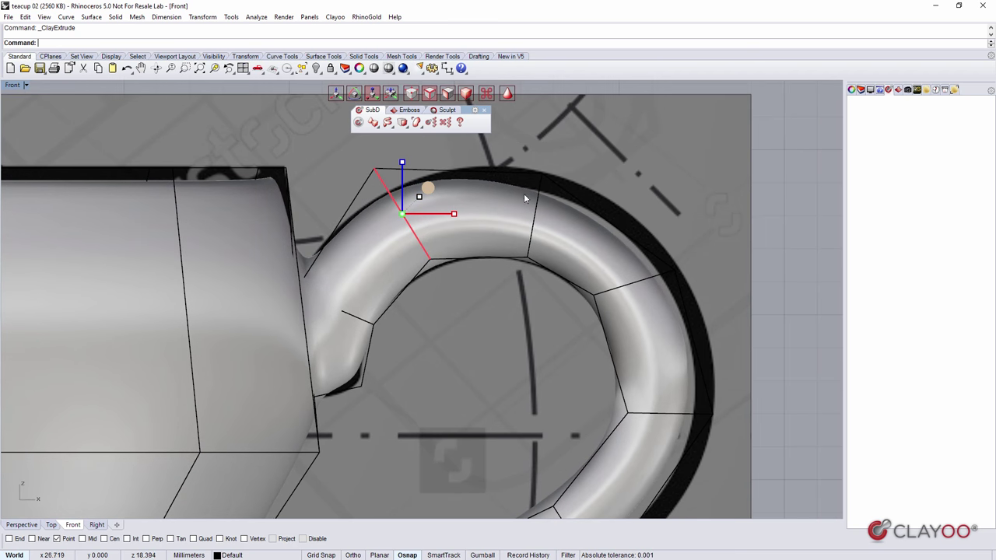
click(543, 184)
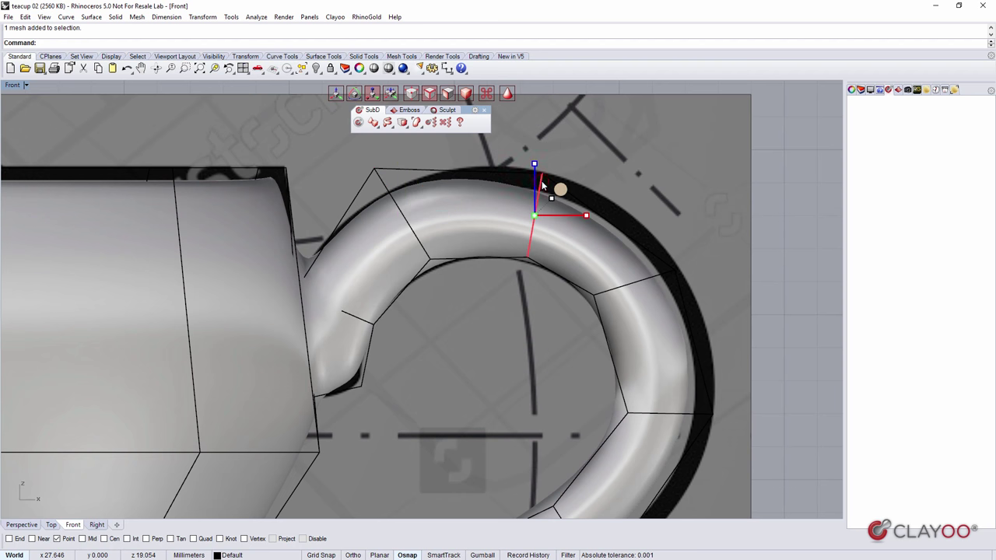
click(569, 148)
click(541, 181)
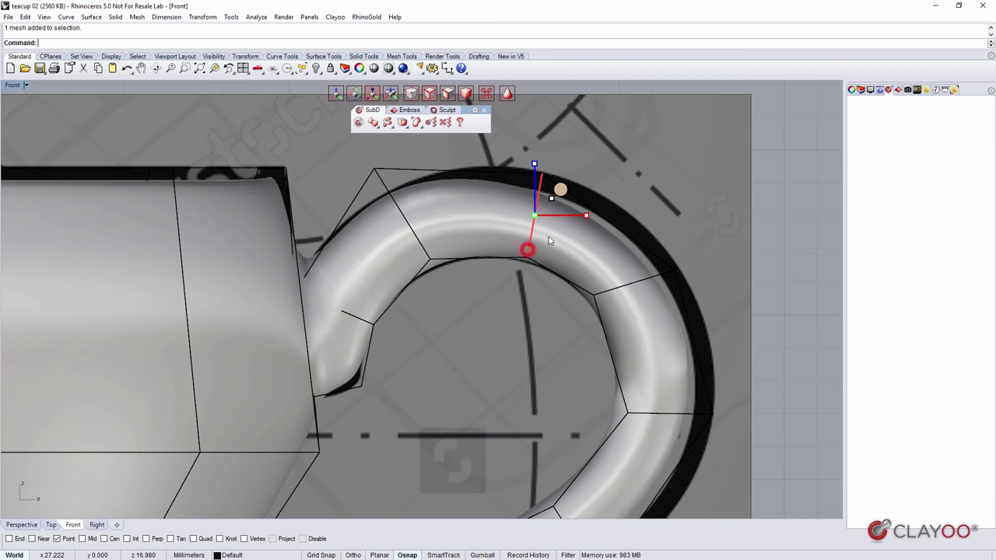
drag(551, 200, 564, 200)
key(ctrl+z)
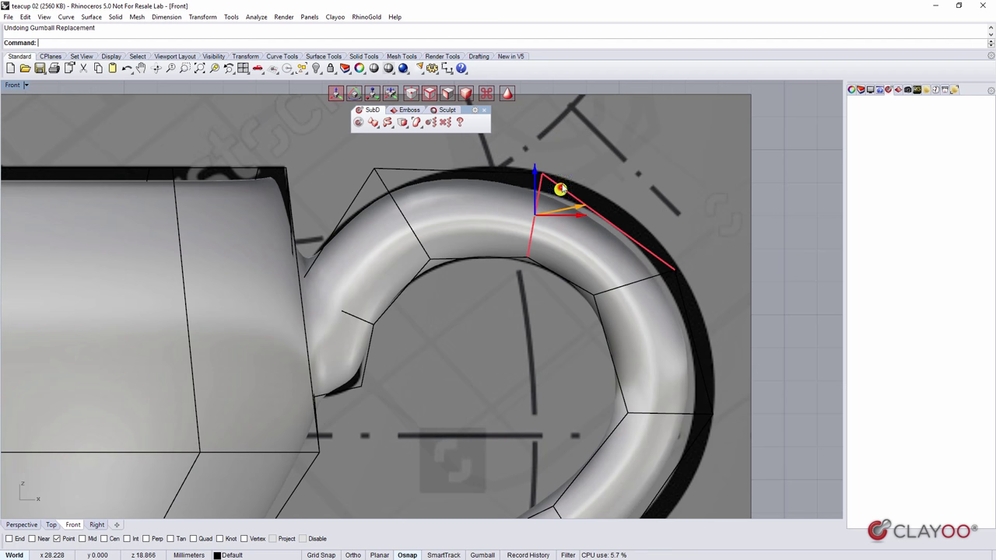
mouse_move(561, 191)
mouse_down()
mouse_move(578, 171)
mouse_move(575, 186)
mouse_up()
click(372, 94)
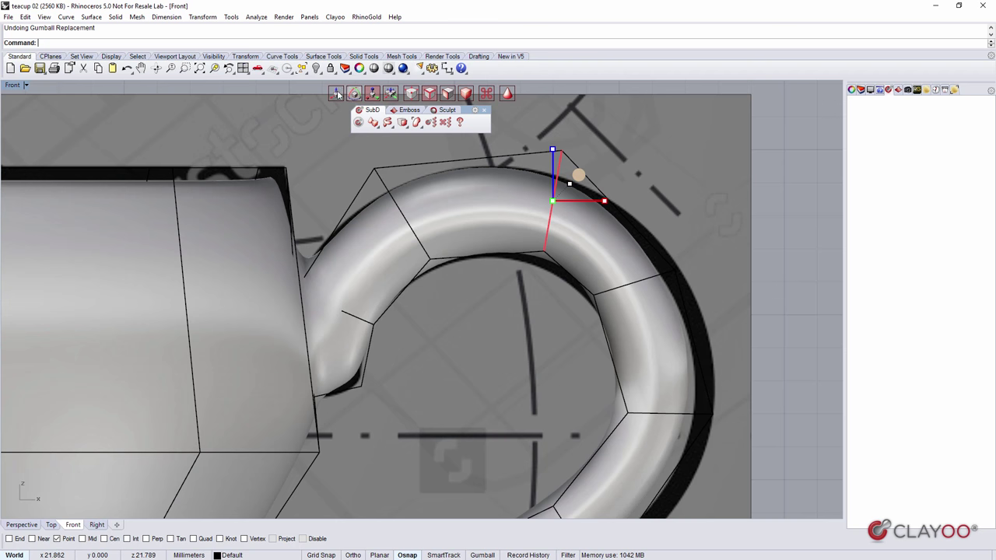
- Shift the edge loop at the handle's upper outer bend outward and enlarge it to fit the reference, checking the faceted cage
click(667, 271)
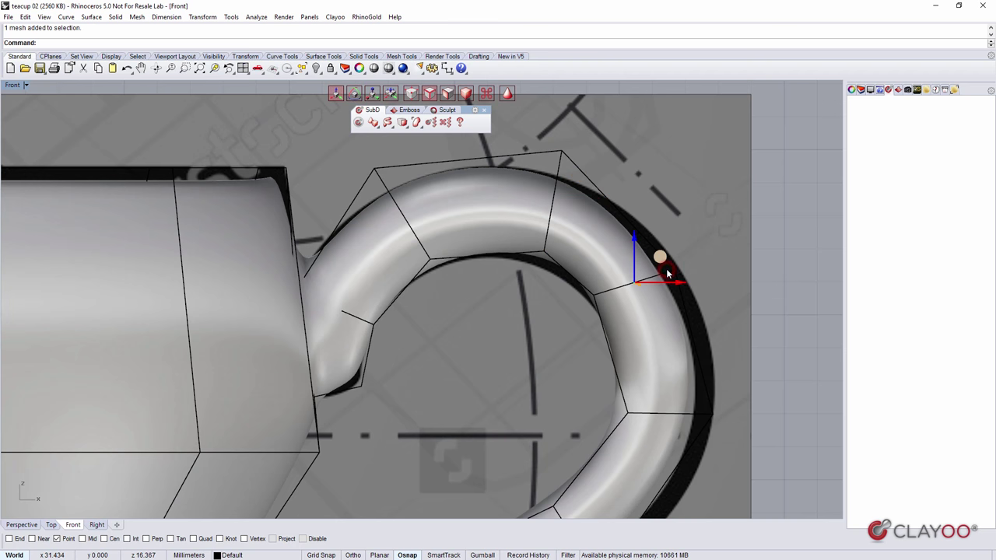
drag(605, 293, 612, 296)
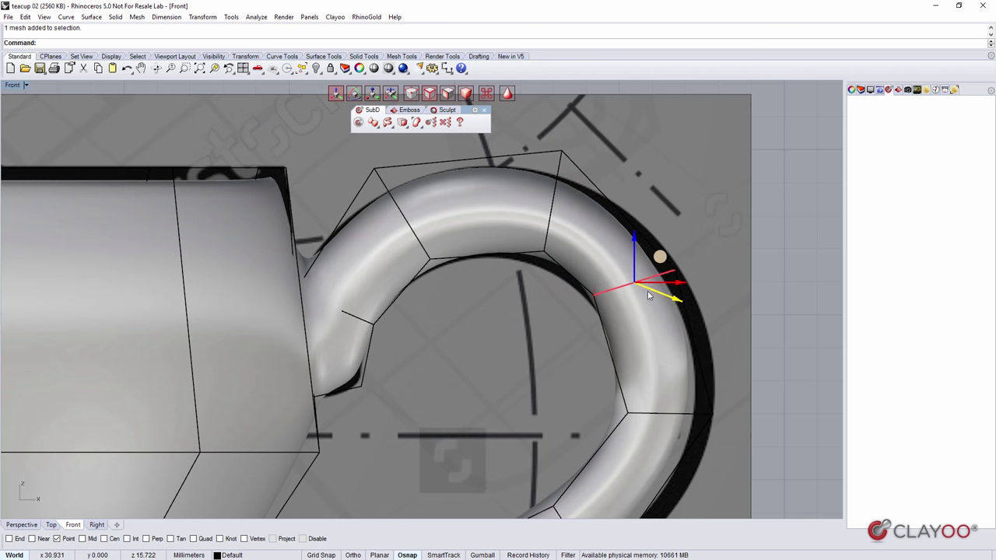
right_drag(648, 296, 507, 267)
click(425, 289)
click(508, 93)
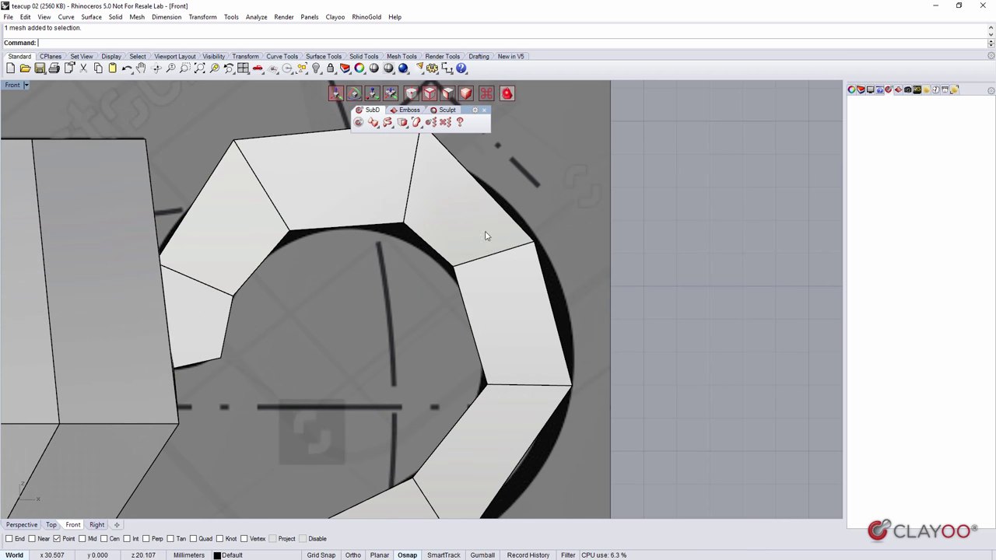
click(482, 260)
click(507, 93)
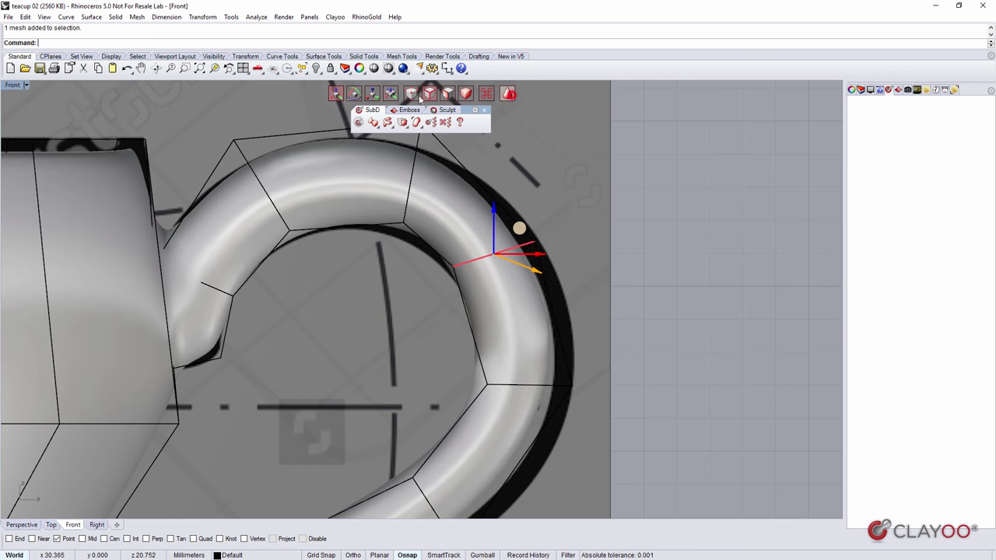
drag(512, 238, 548, 248)
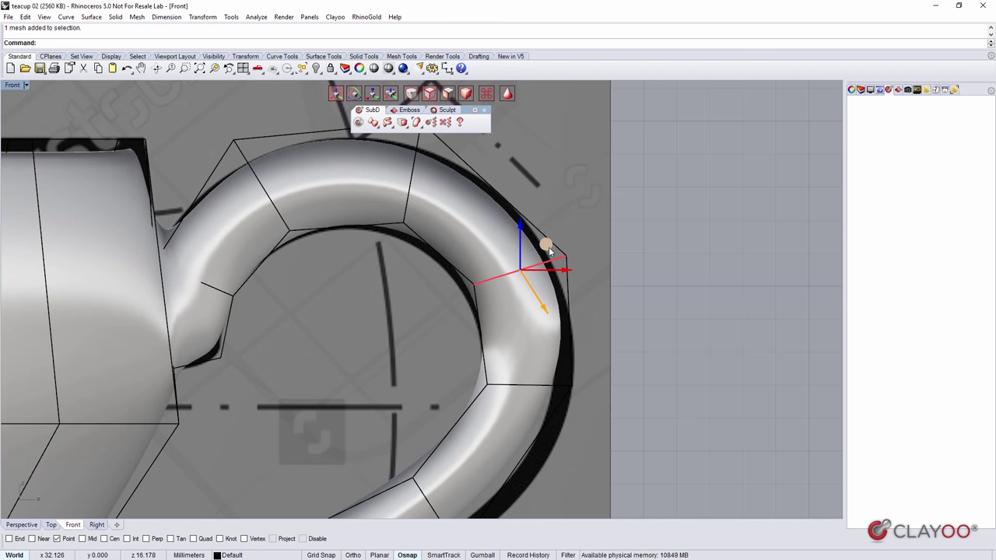
- Select the horizontal edge loop at the handle's outermost point and move it slightly outward and down
right_drag(486, 366, 472, 282)
drag(416, 278, 588, 323)
drag(540, 274, 554, 281)
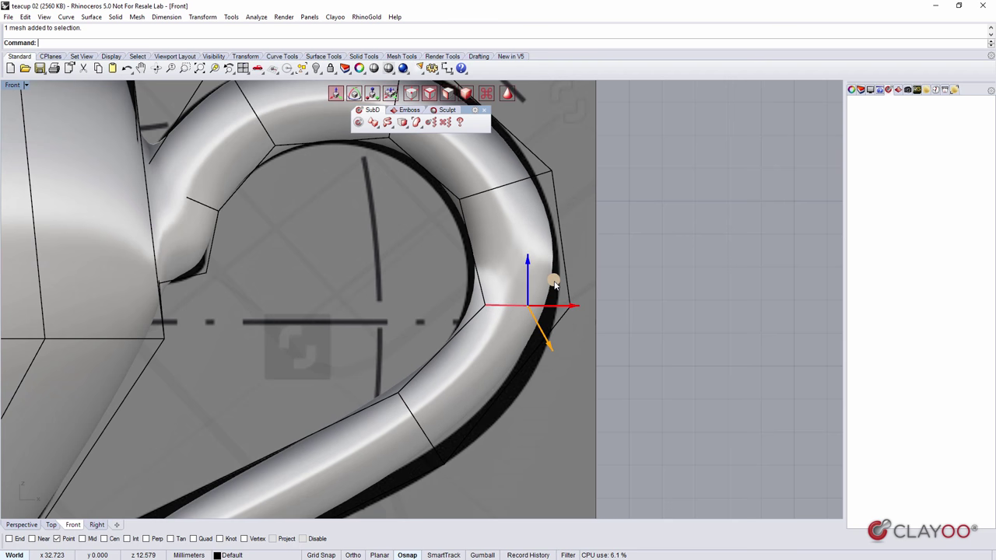
- Select the edge loop at the handle's lower bend, move it down and outward, and enlarge it to fill the reference outlines
right_drag(537, 369, 557, 275)
drag(380, 266, 544, 412)
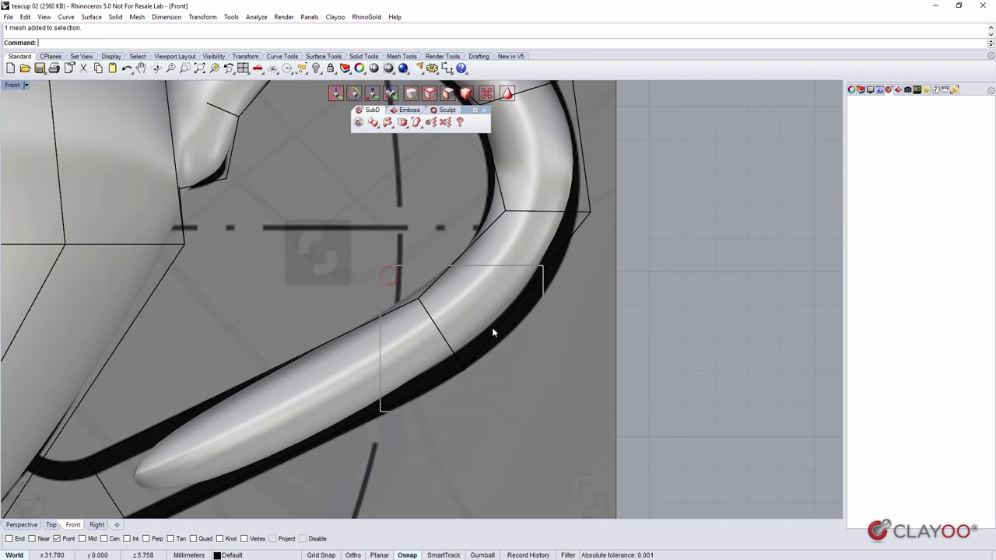
drag(464, 313, 480, 324)
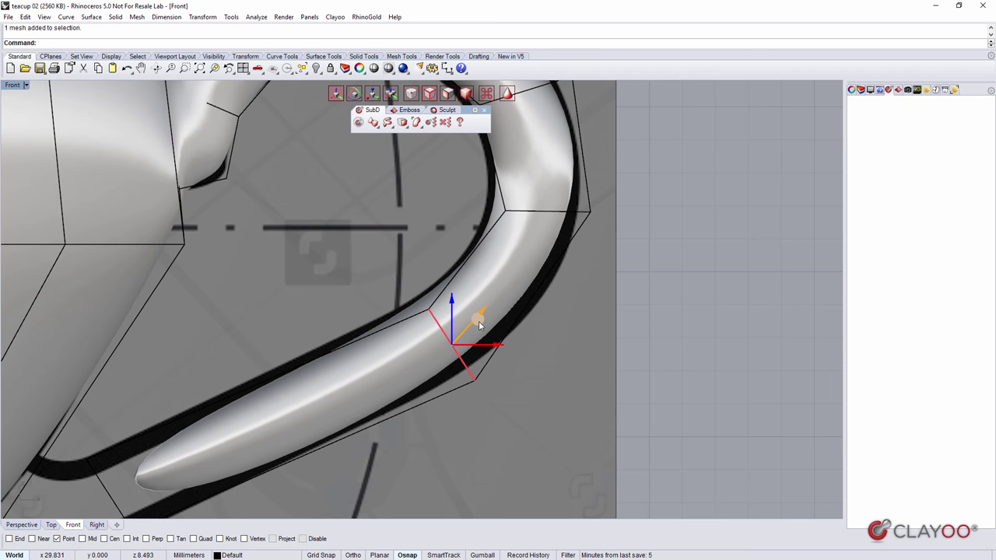
right_drag(517, 276, 512, 353)
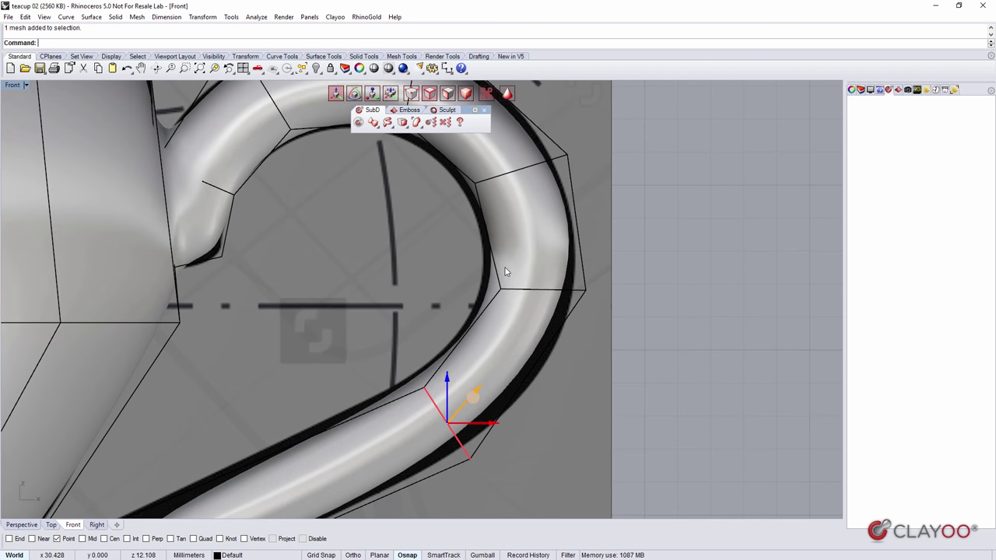
right_drag(468, 423, 460, 350)
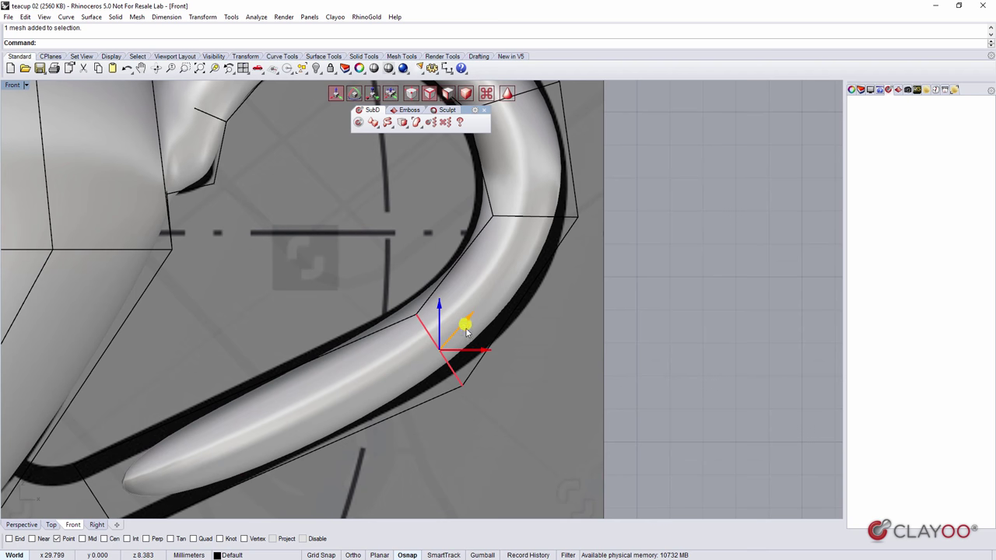
drag(470, 334, 466, 341)
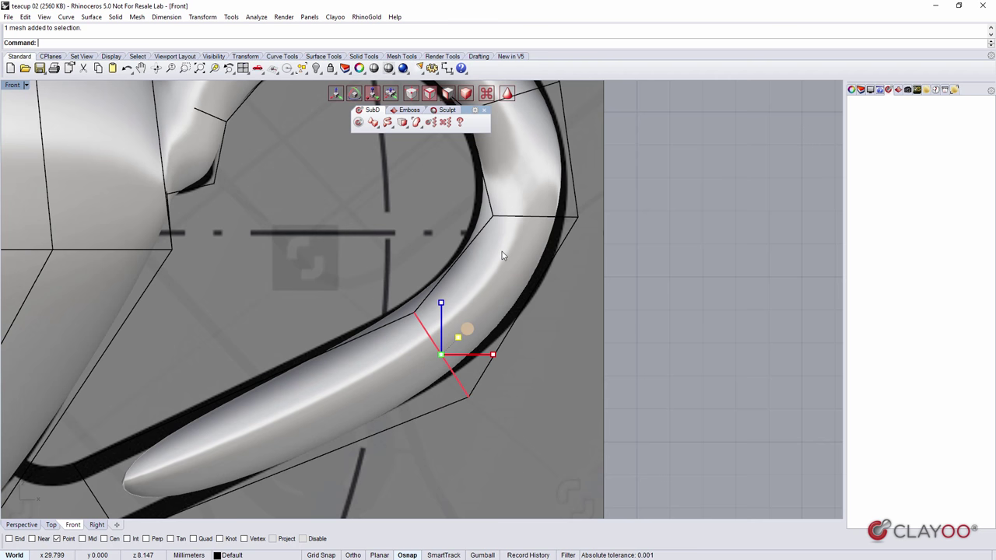
- Enlarge the horizontal edge loop at the handle's outermost point and tilt it slightly clockwise to follow the reference curve
right_drag(502, 251, 502, 300)
drag(437, 240, 654, 314)
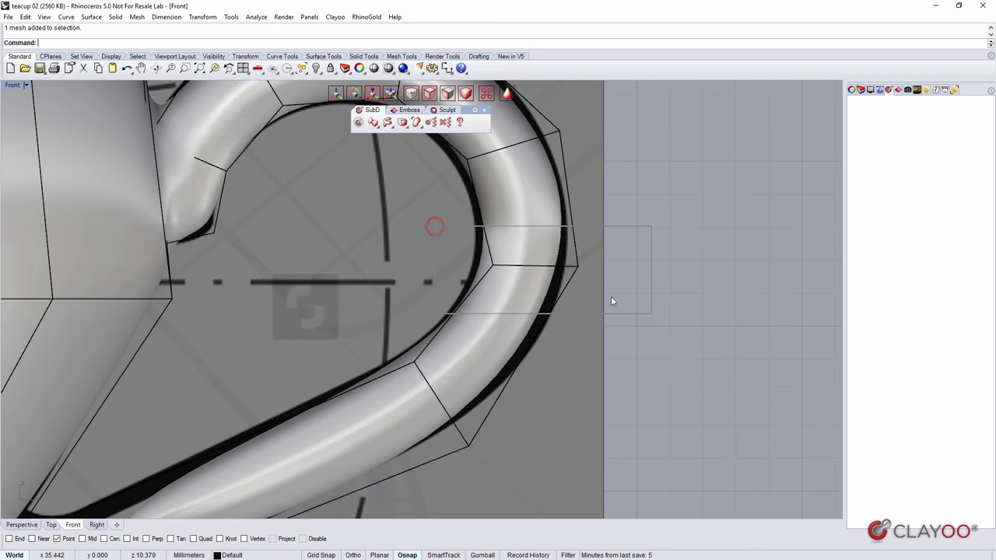
drag(552, 249, 563, 257)
right_drag(562, 306, 544, 338)
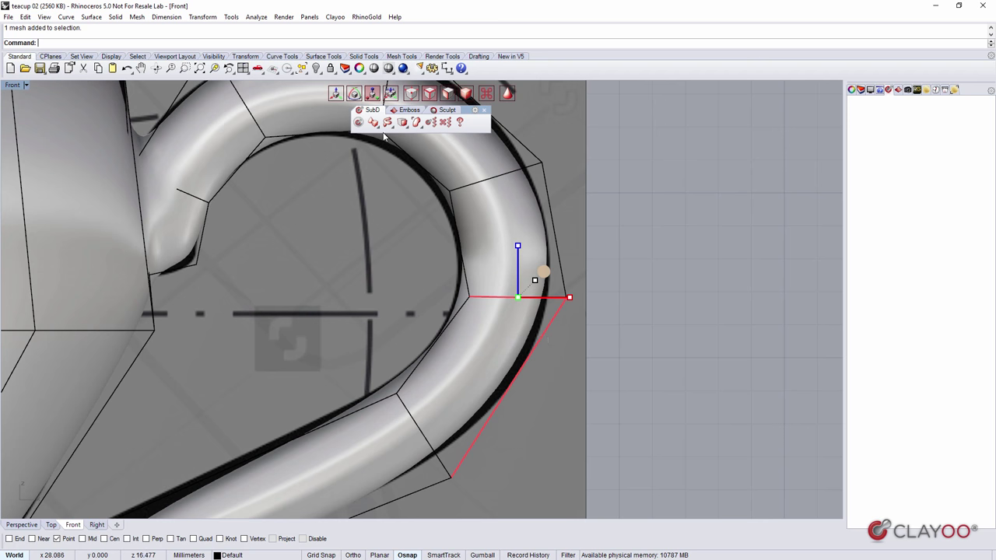
click(355, 94)
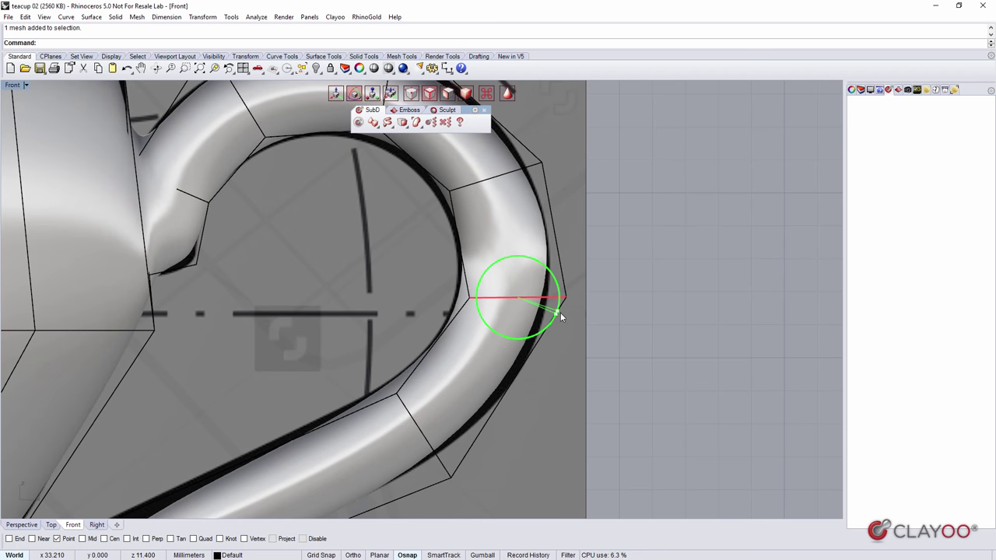
click(560, 318)
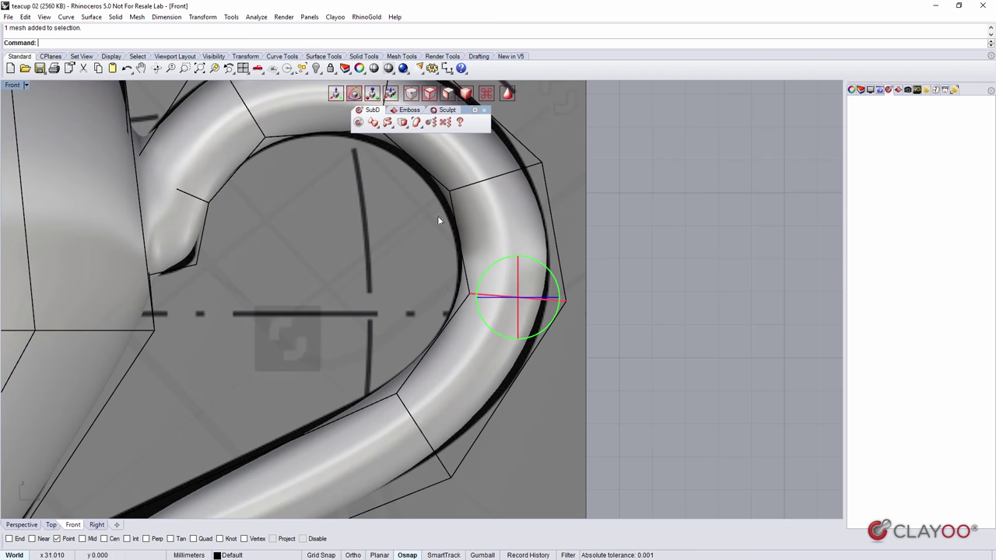
click(335, 94)
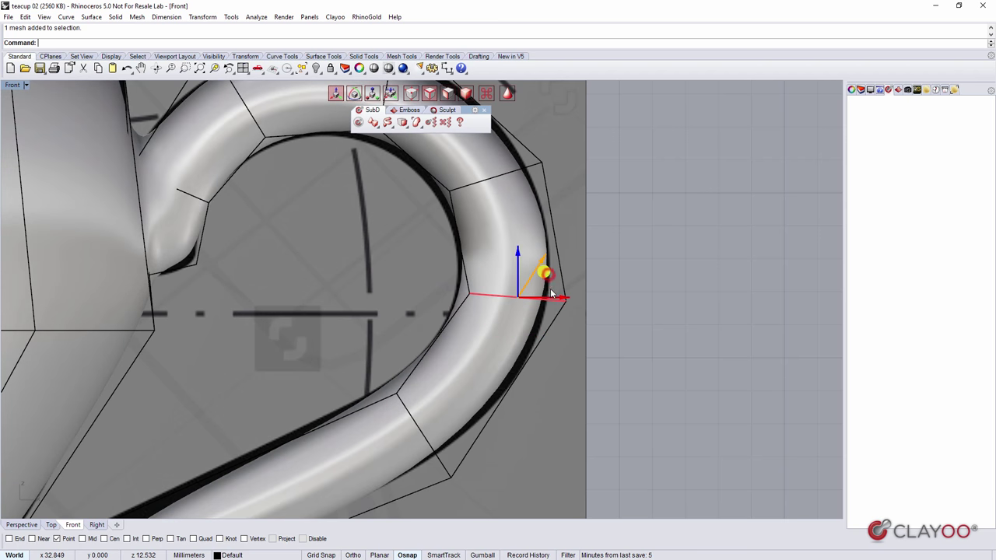
- Move the edge loop at the handle's outermost point down, and nudge the lower-bend edge loop slightly up and inward
drag(548, 278, 548, 290)
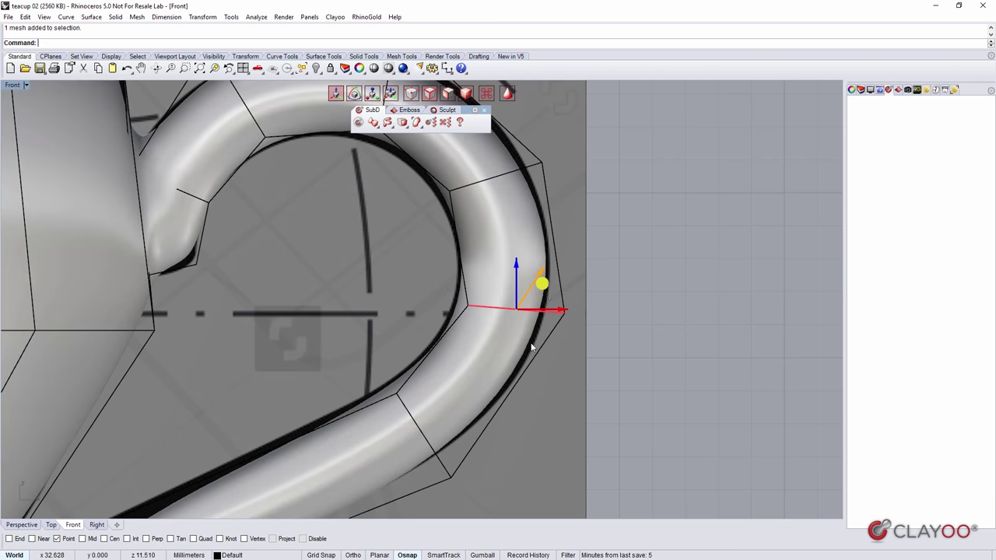
right_drag(514, 380, 573, 299)
click(489, 359)
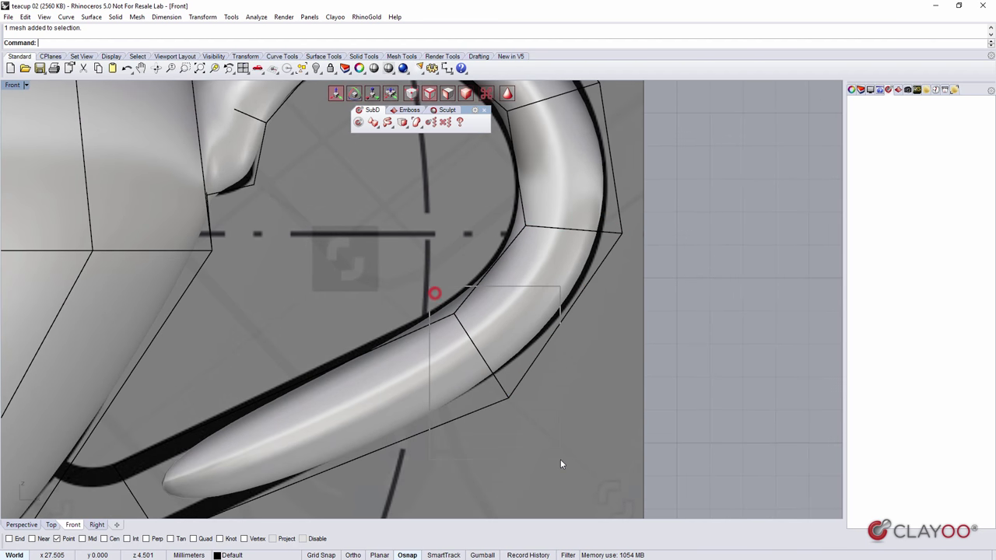
drag(506, 332, 504, 329)
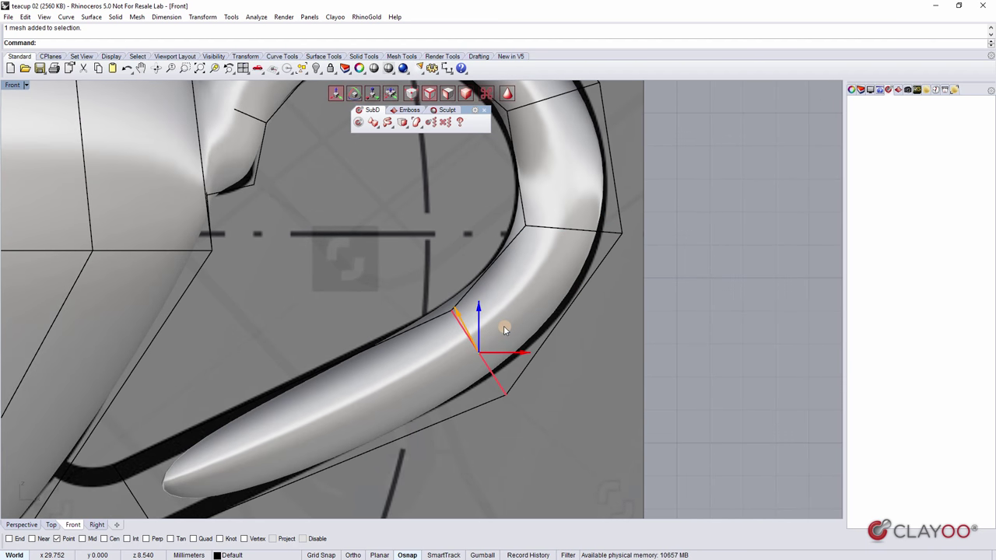
- Select the edge loop right of the handle's top arch, rotate it clockwise to follow the curve, and enlarge it to the reference outlines
right_drag(622, 242, 609, 388)
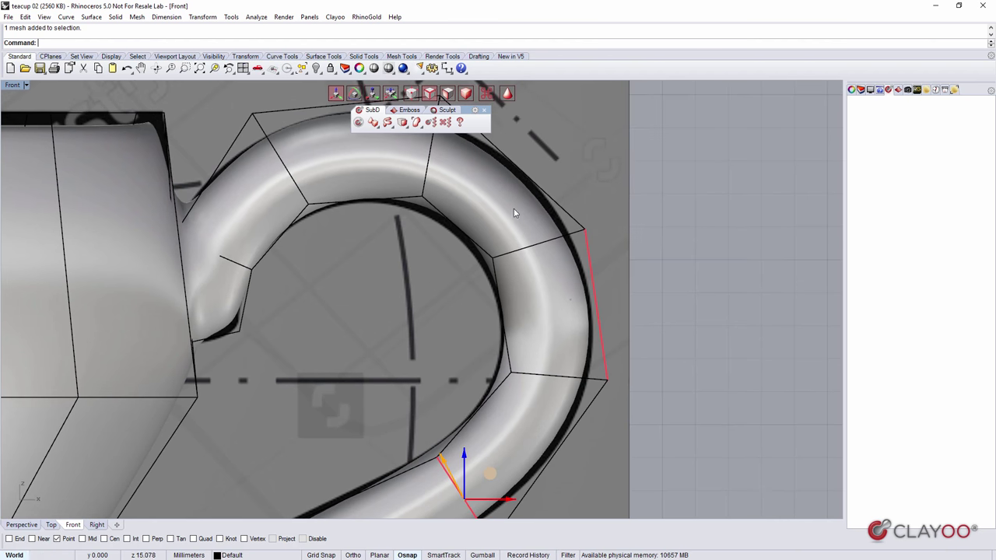
right_drag(500, 184, 498, 286)
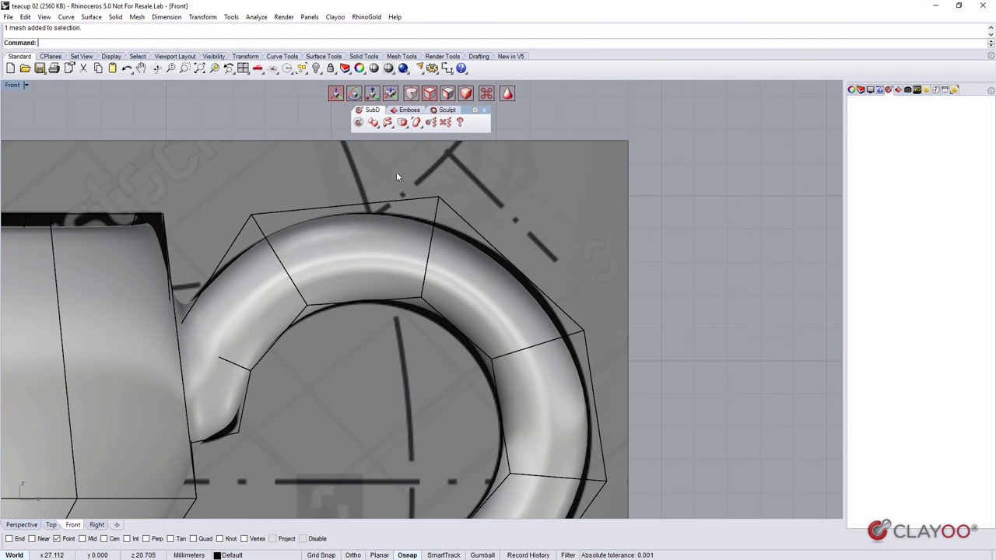
drag(388, 168, 495, 351)
mouse_move(459, 229)
mouse_down()
mouse_move(469, 225)
mouse_move(480, 245)
mouse_up()
click(356, 94)
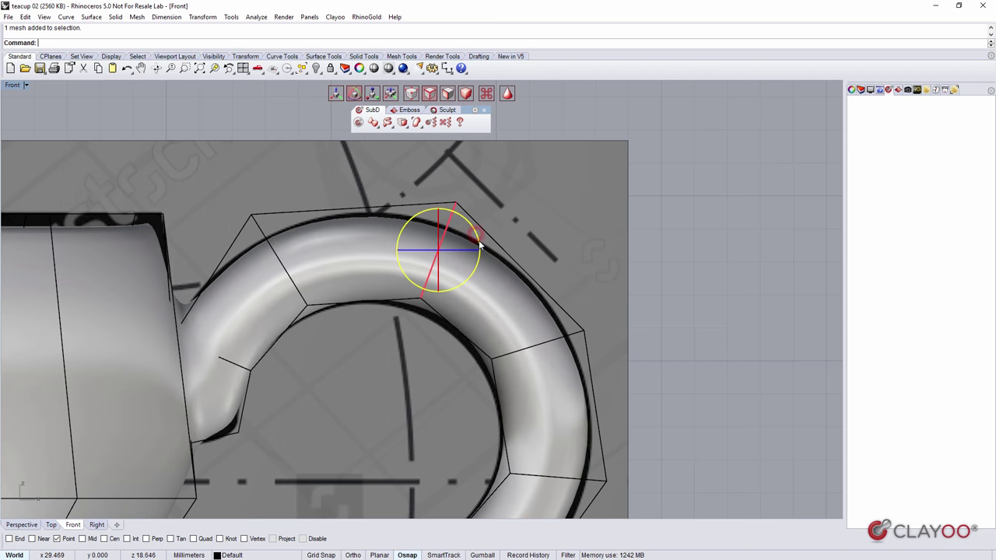
click(372, 93)
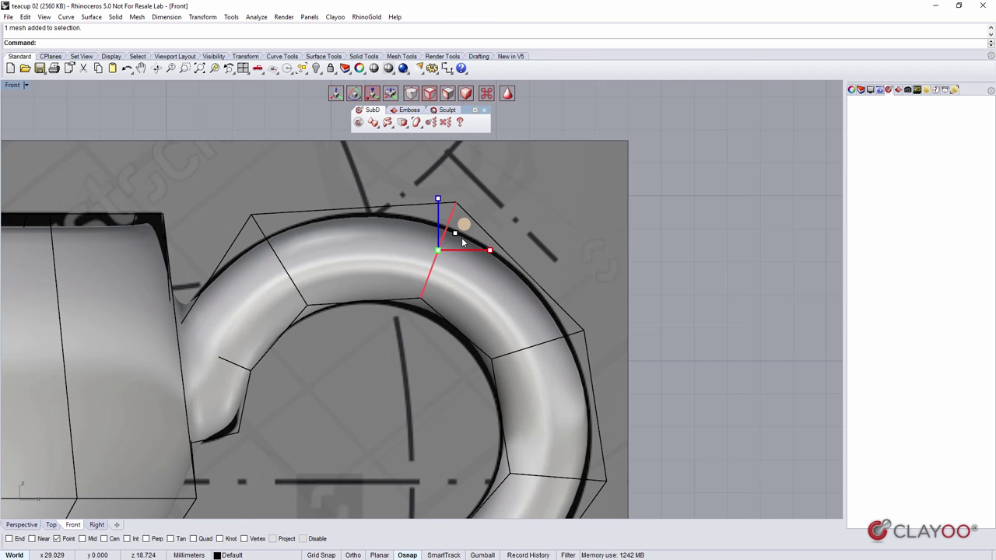
drag(456, 238, 460, 236)
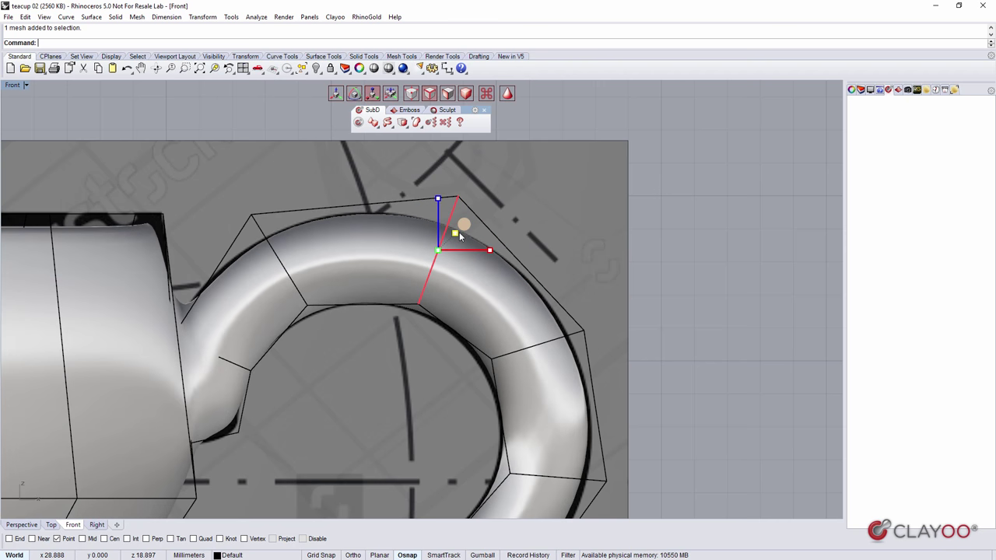
- Select the edge loop at the handle's upper outer bend and enlarge it to fill the reference outlines
right_drag(528, 354, 528, 296)
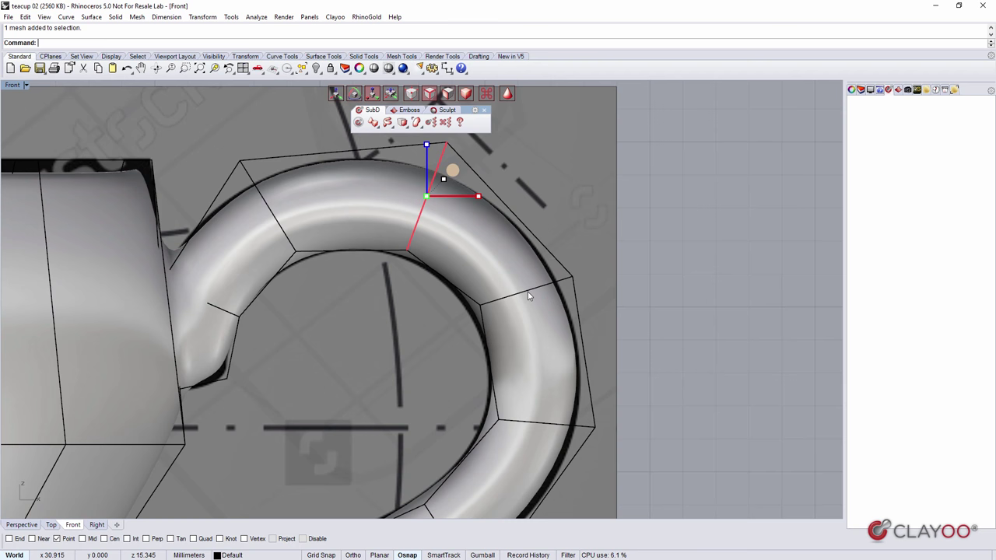
click(570, 280)
drag(544, 277, 550, 279)
- Select the horizontal edge loop at the handle's outermost point and enlarge it slightly
right_drag(550, 341, 533, 235)
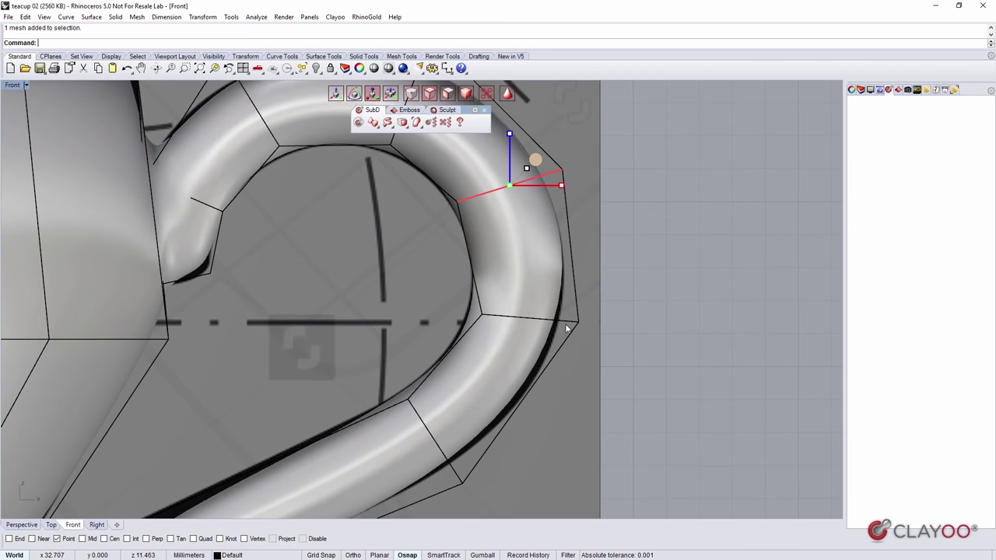
click(567, 325)
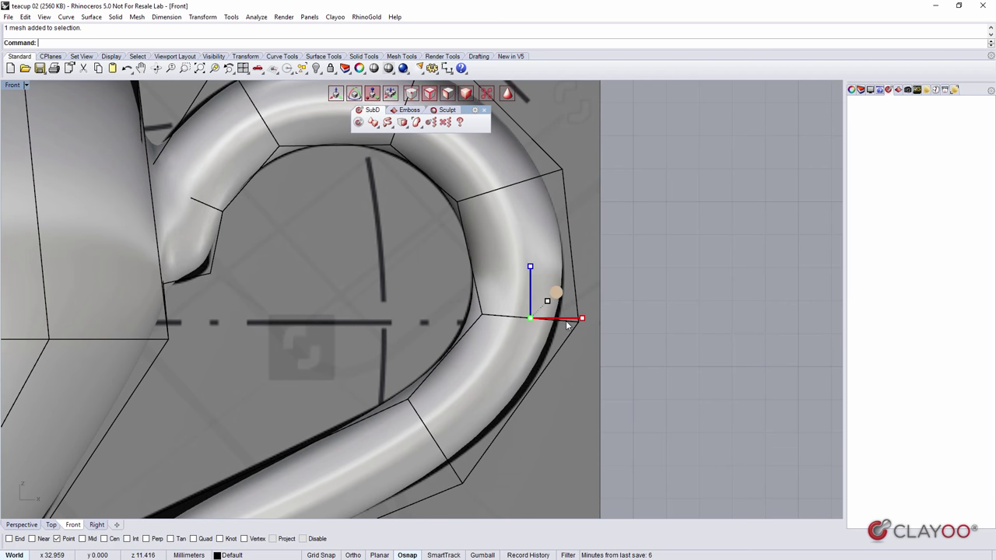
click(567, 325)
drag(611, 343, 643, 369)
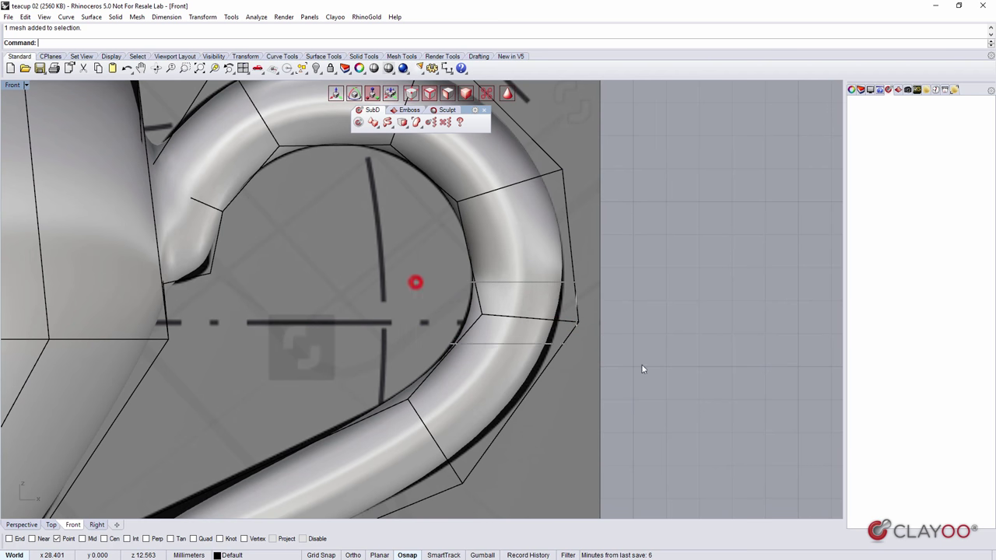
click(548, 313)
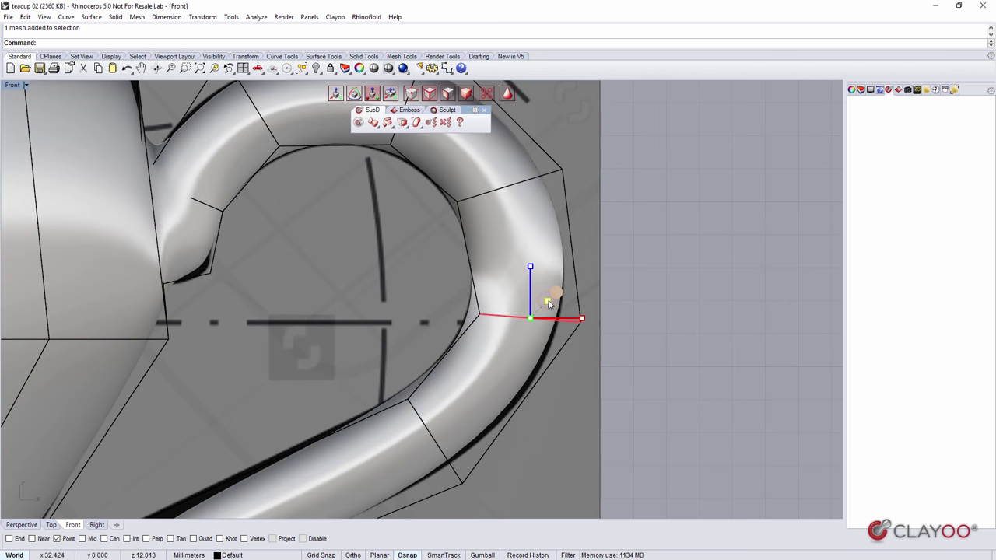
- Try the outermost handle edge loop slightly lower against the reference curve, and move it back up
right_drag(504, 429, 501, 350)
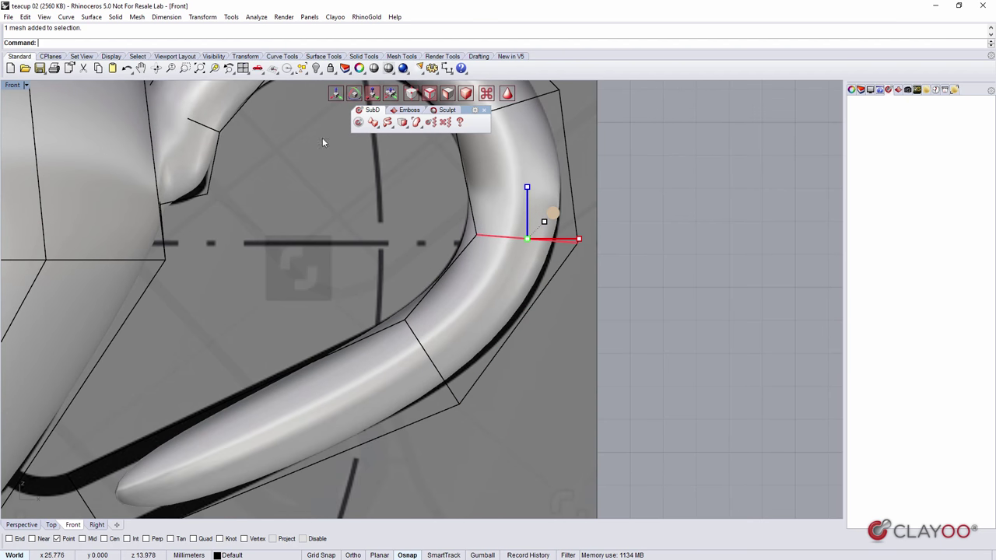
click(337, 94)
drag(554, 214, 552, 223)
right_drag(552, 224, 537, 290)
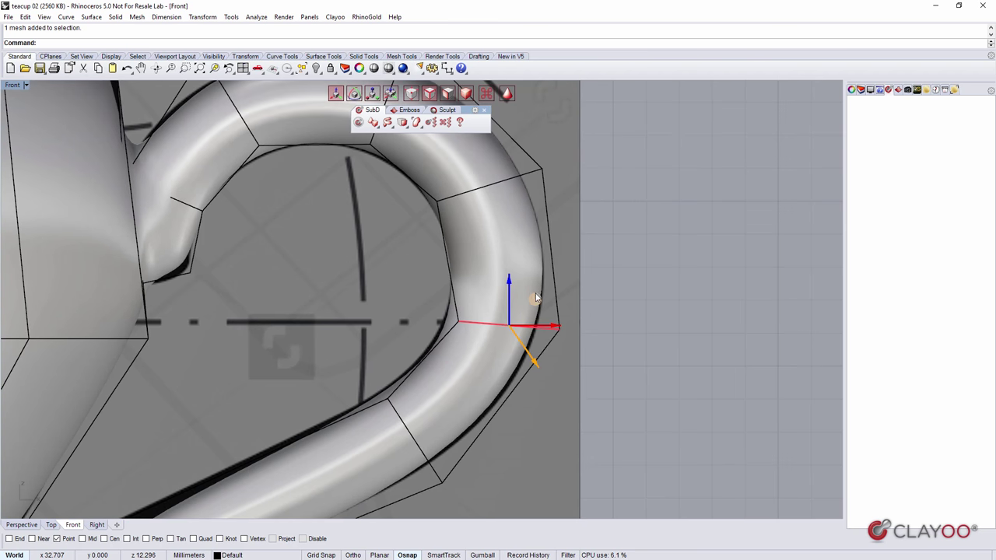
drag(538, 287, 537, 292)
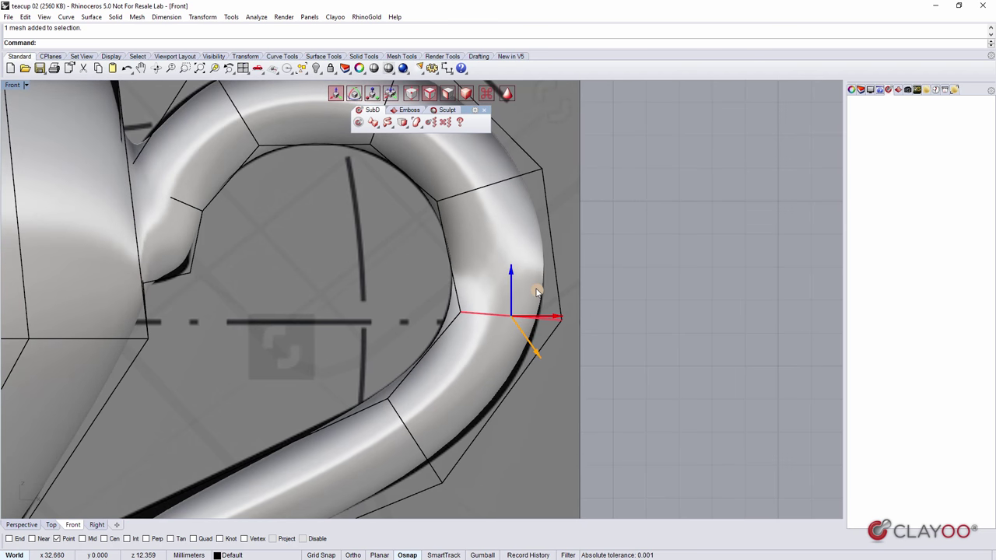
- Select the edge loop at the handle's lower bend and move it outward toward the reference outline
right_drag(536, 292, 534, 233)
click(346, 320)
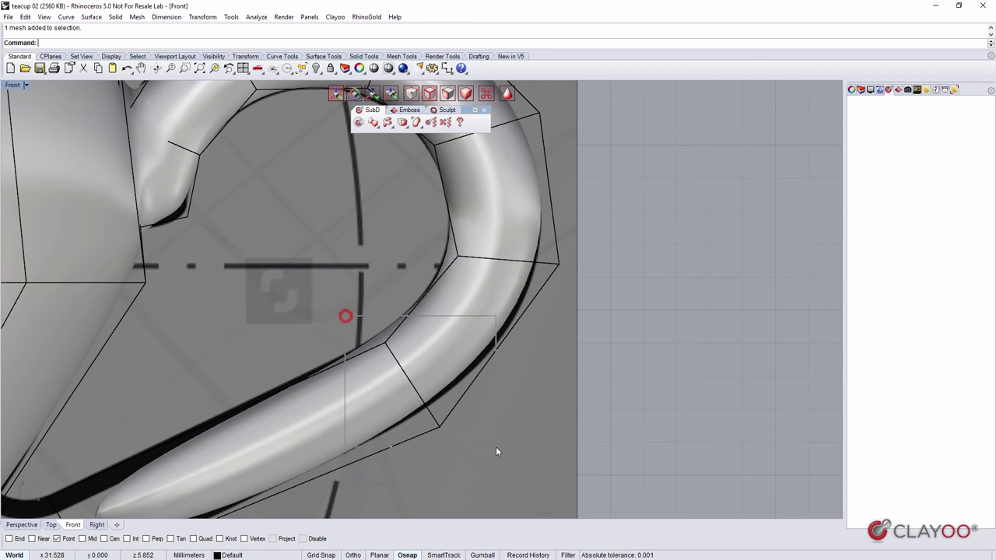
click(437, 361)
mouse_move(441, 357)
mouse_down()
mouse_move(464, 341)
mouse_move(458, 348)
mouse_up()
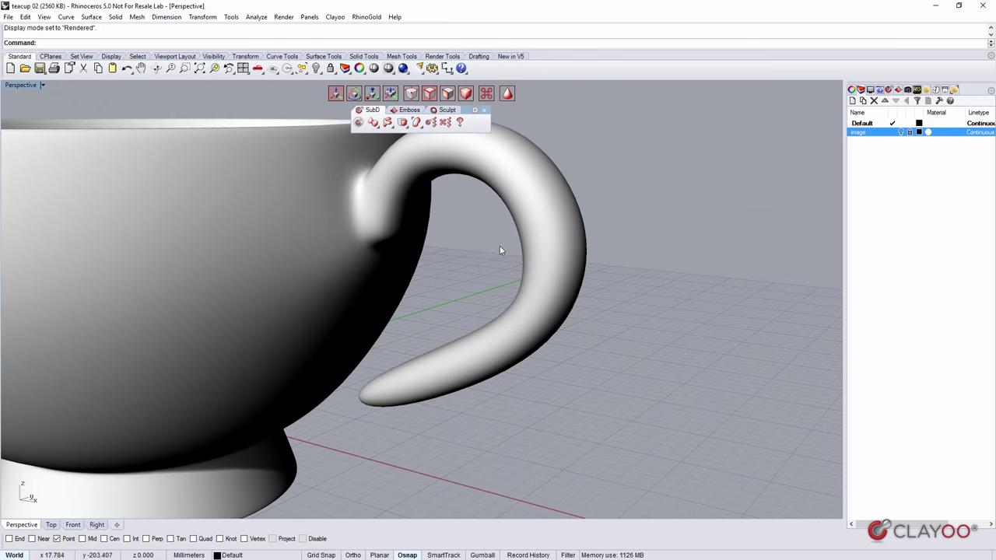
- Create a layer named teacup and move the whole teacup mesh onto it
right_drag(499, 246, 607, 254)
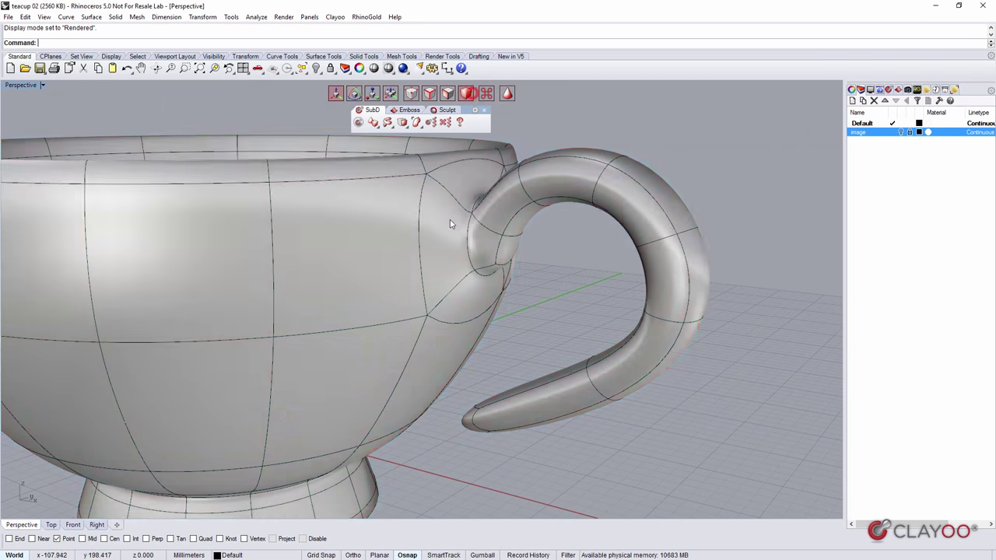
click(448, 251)
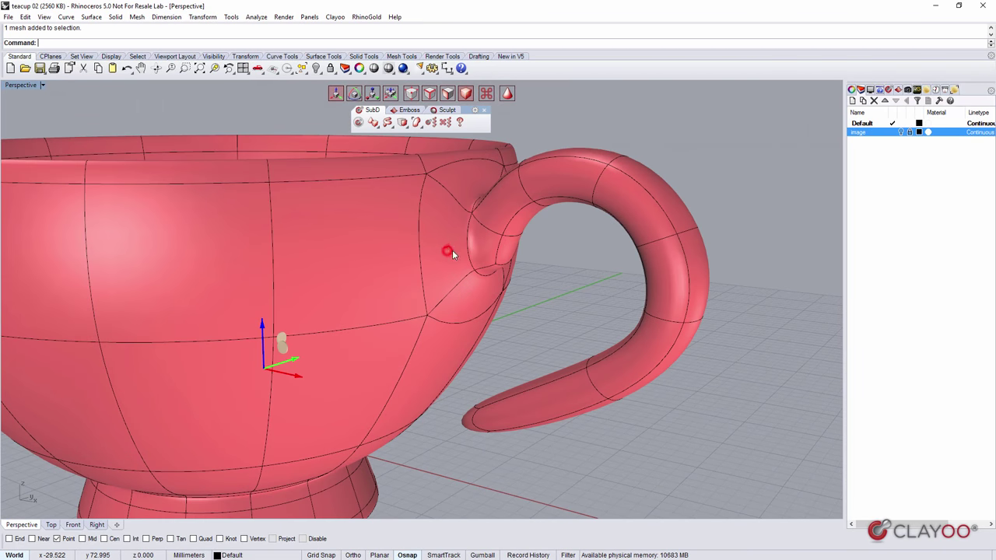
click(852, 101)
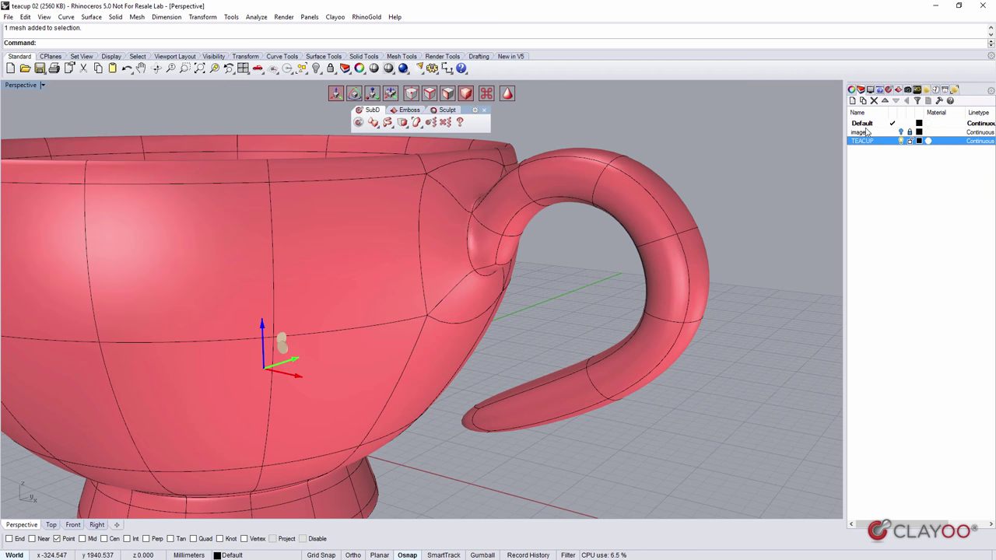
click(864, 142)
right_click(861, 146)
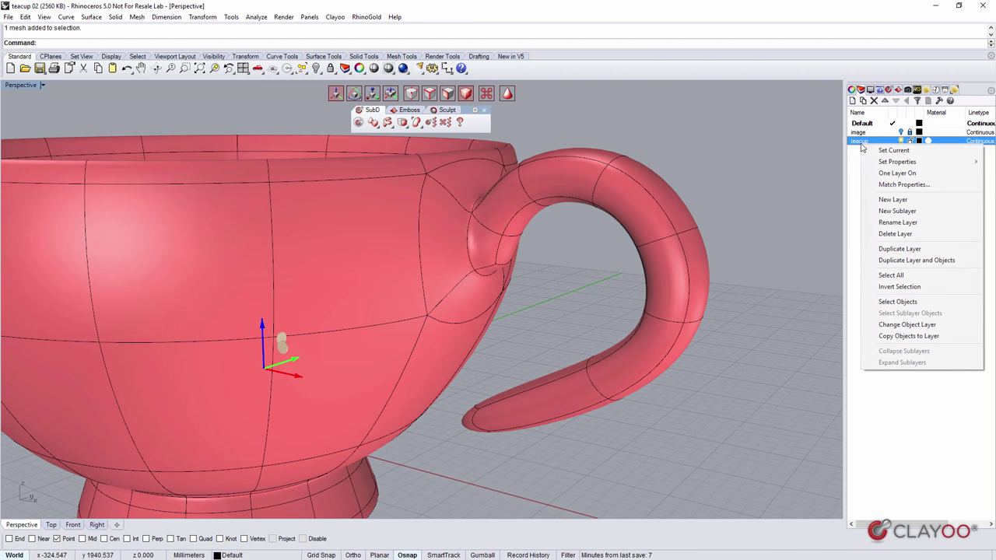
click(914, 326)
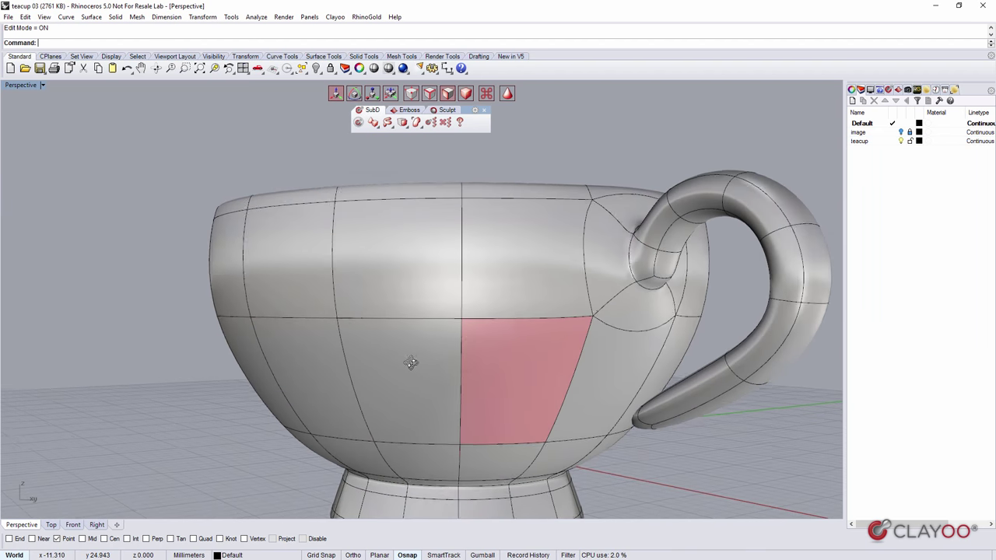
- In the perspective view, select the matching side faces on both sides of the handle's outer bend
right_drag(411, 362, 573, 318)
right_drag(591, 351, 572, 301)
click(503, 285)
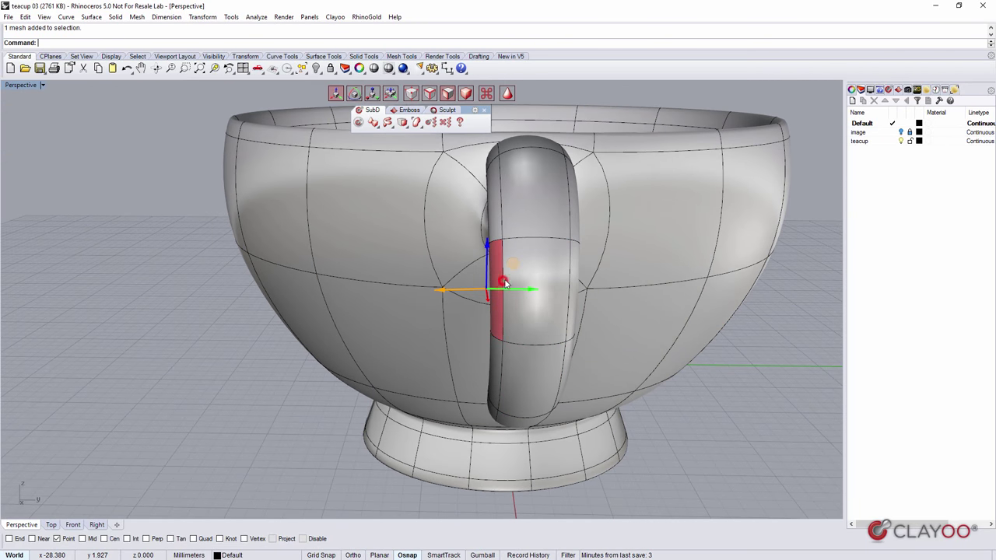
right_drag(503, 285, 533, 325)
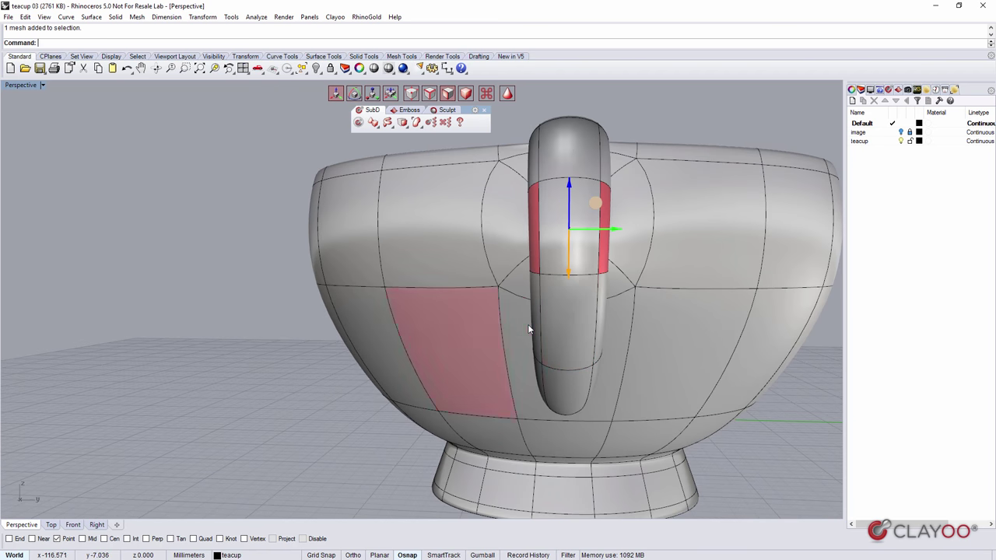